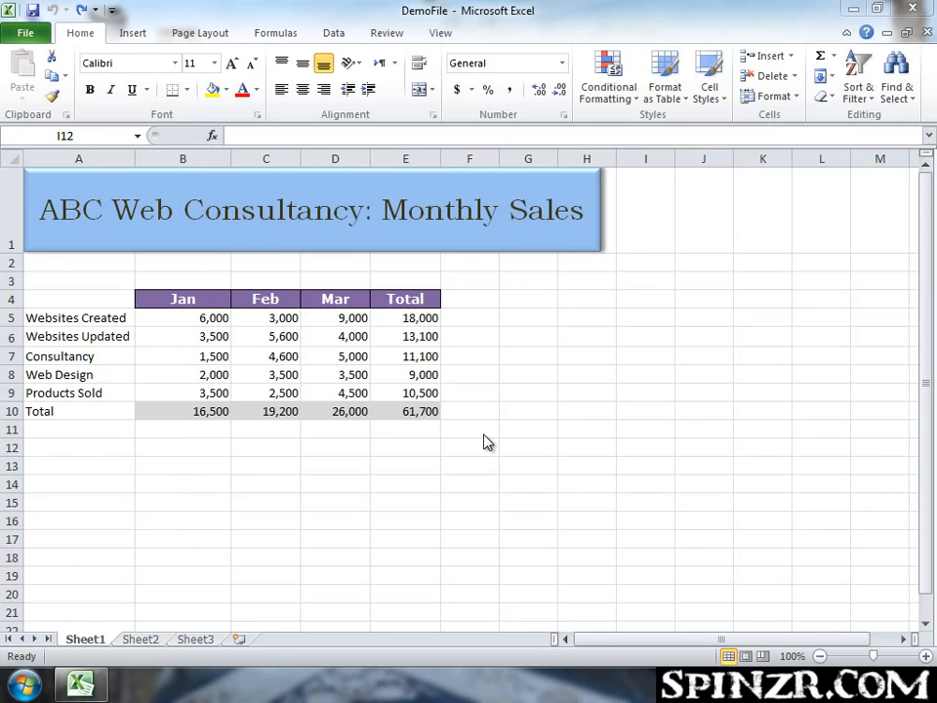
Rename the Total column header in E4 as April.
left_click(484, 435)
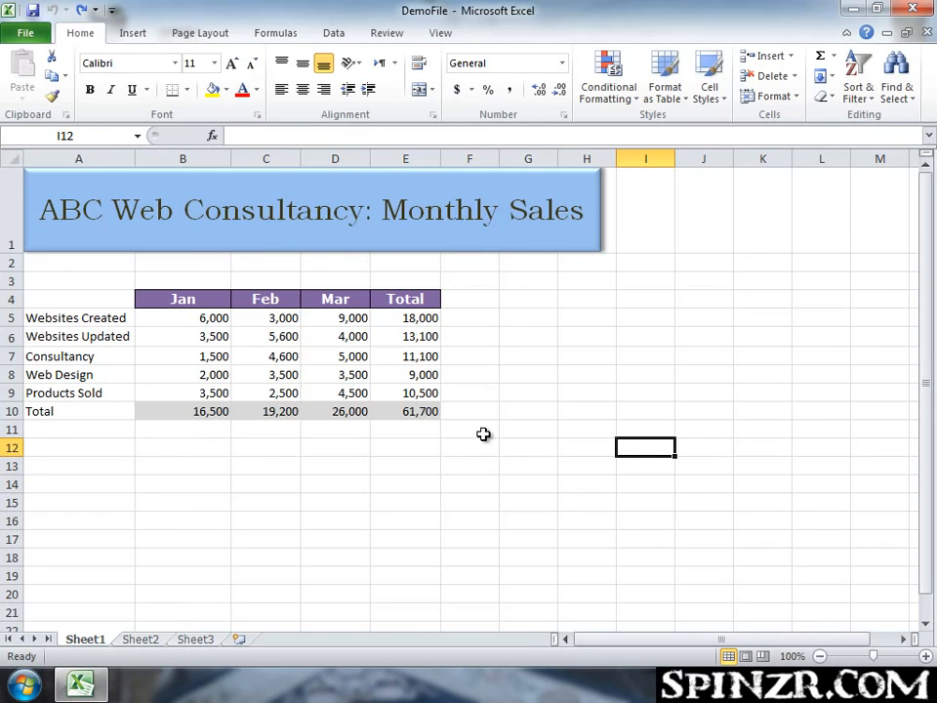
left_click(196, 299)
left_click(278, 298)
left_click(341, 299)
left_click(415, 302)
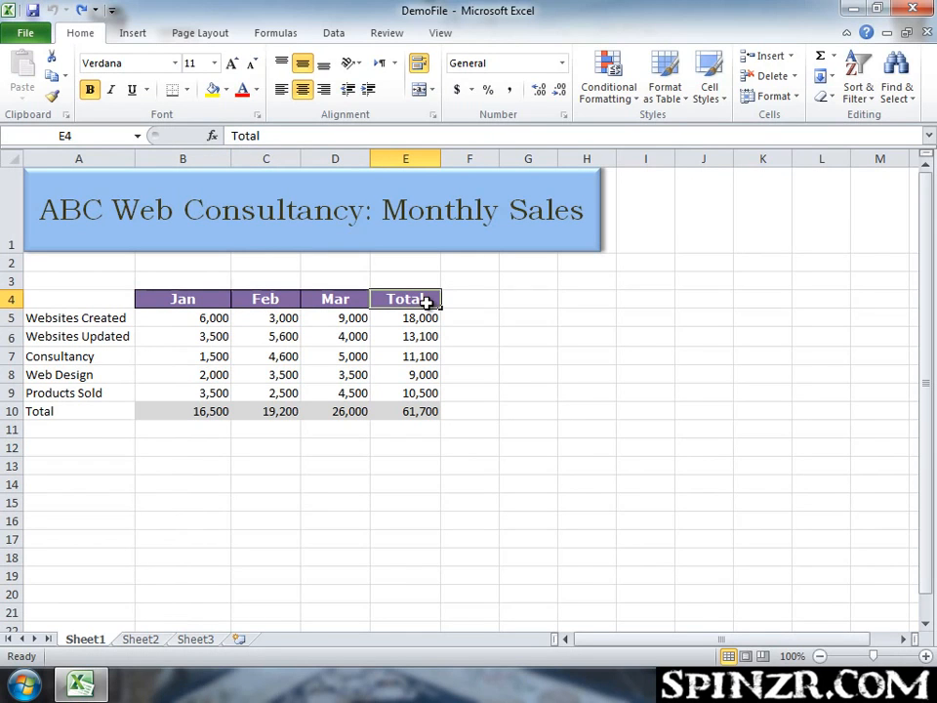
type("April")
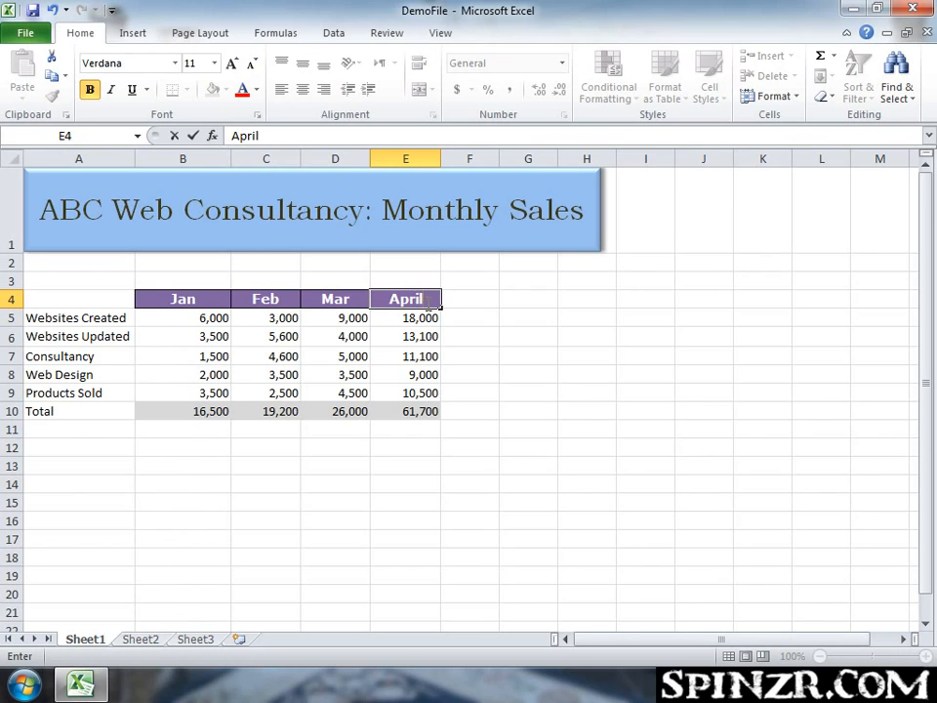
Enter May as the next month header in F4.
key("Tab")
type("May")
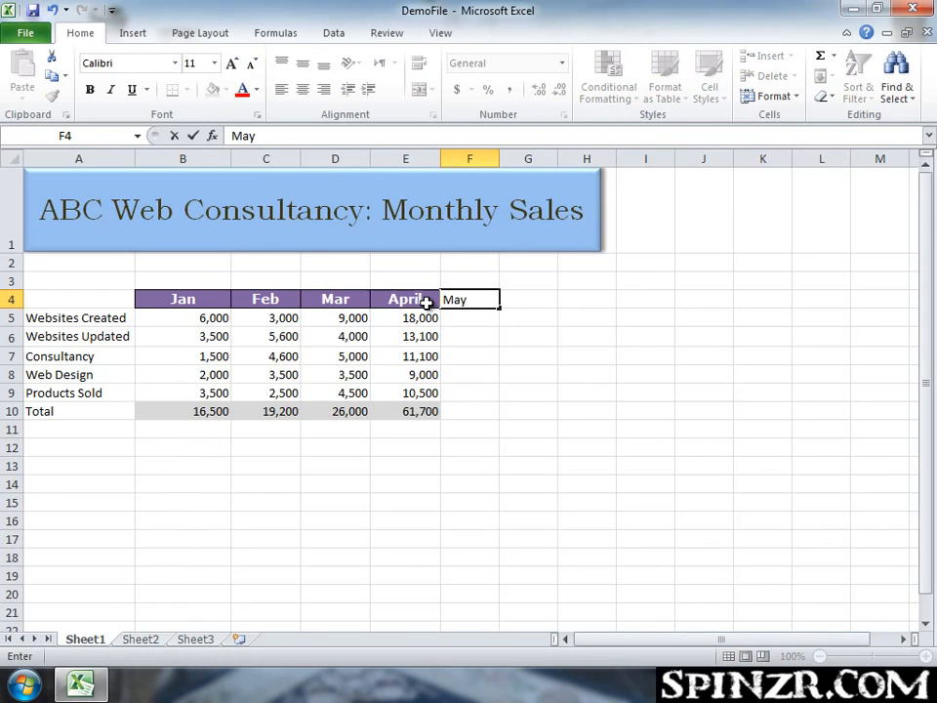
left_click(466, 354)
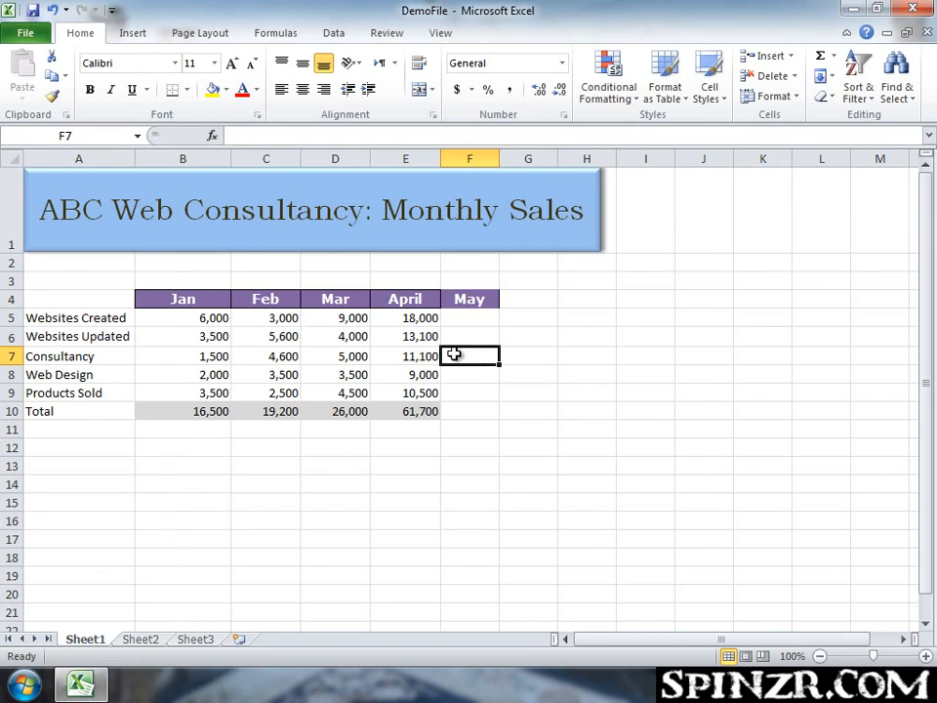
Autofill the month headers from May across to September in row 4.
left_click(470, 298)
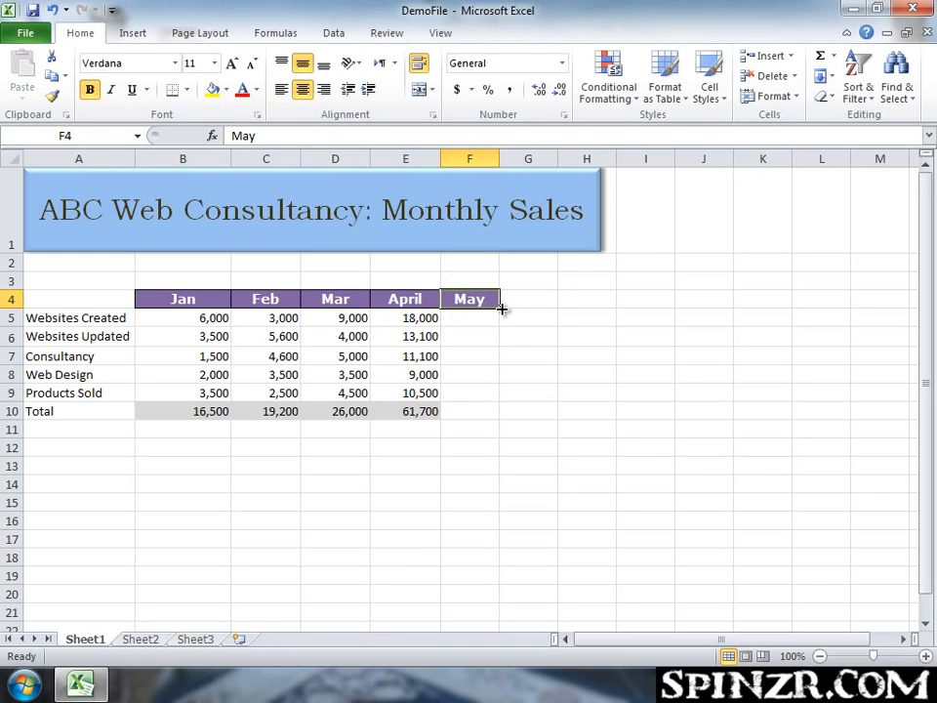
left_click_drag(500, 309, 710, 307)
left_click(575, 409)
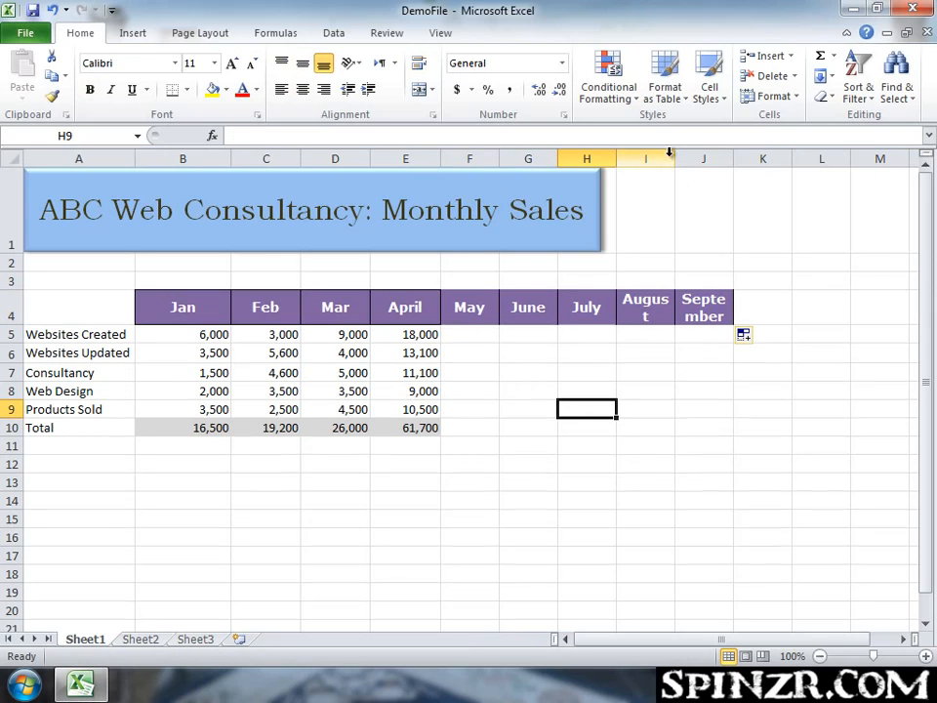
Widen columns I and J and shorten row 4 so August and September fit on one line.
left_click_drag(674, 156, 696, 156)
left_click_drag(759, 158, 791, 102)
left_click(776, 375)
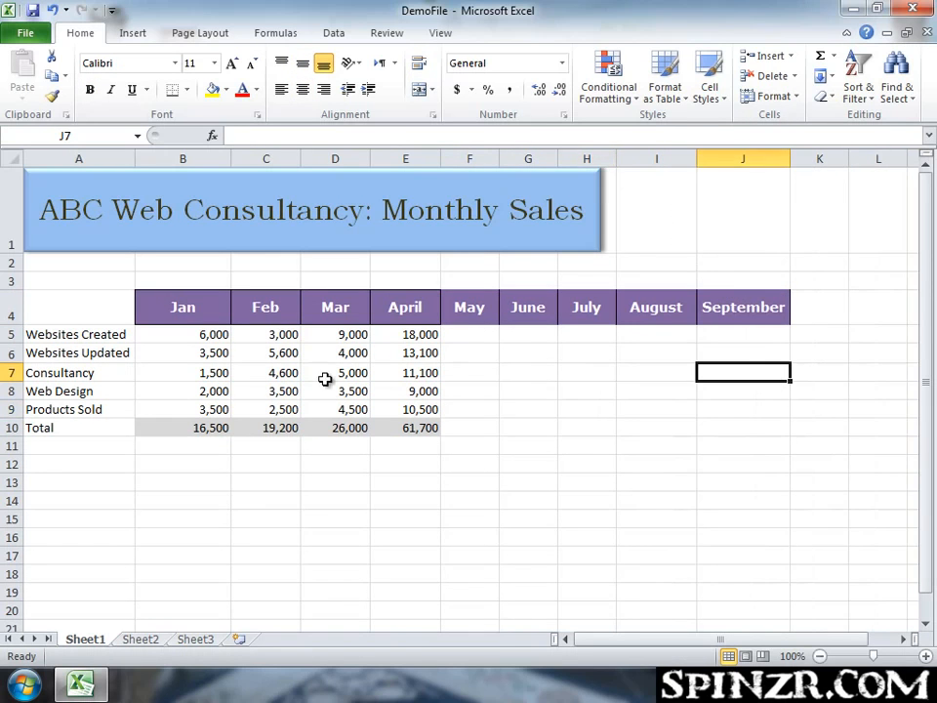
left_click_drag(10, 320, 10, 313)
left_click(534, 411)
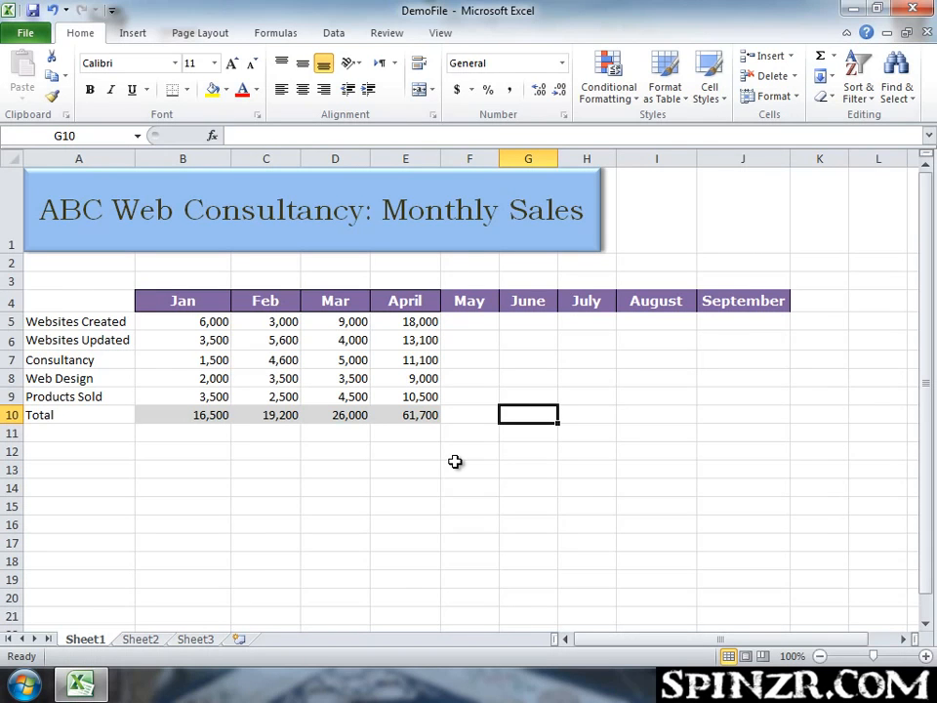
Enter Monday in cell F12.
left_click(464, 449)
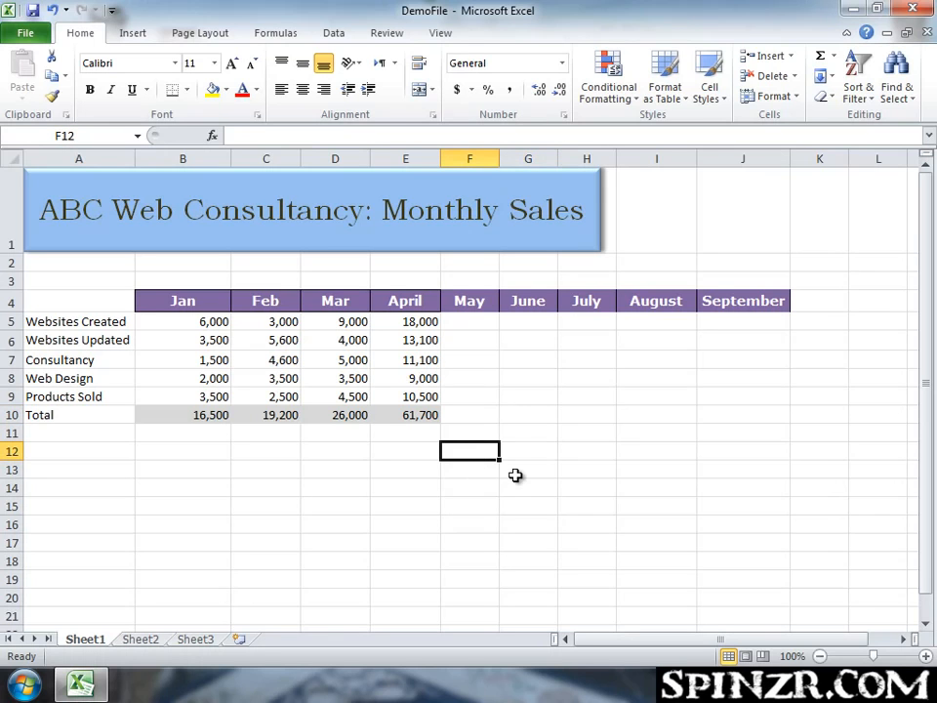
type("Monday")
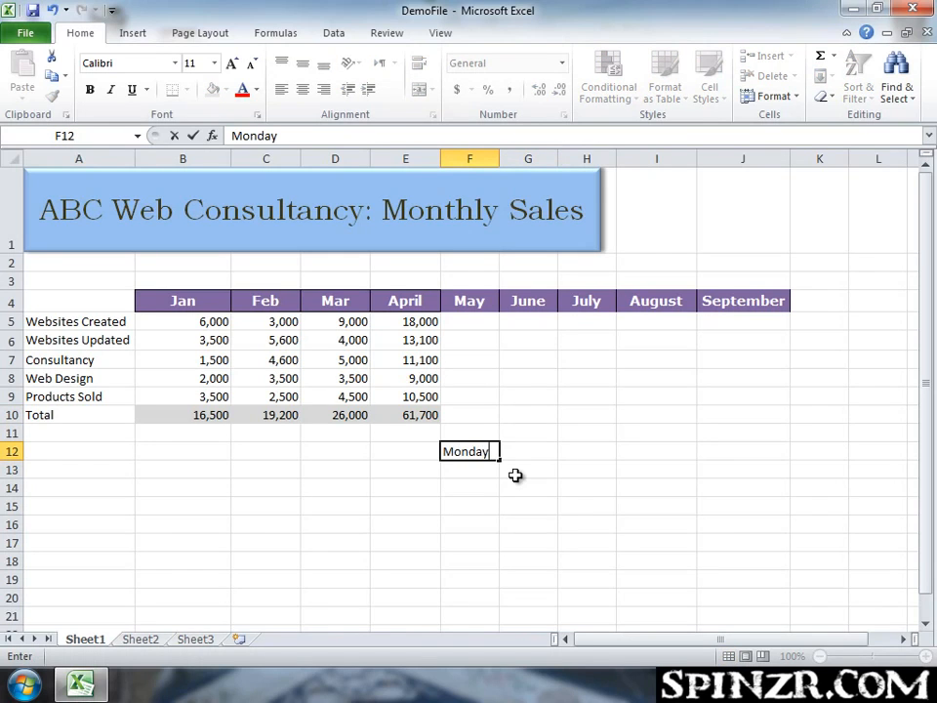
key("Return")
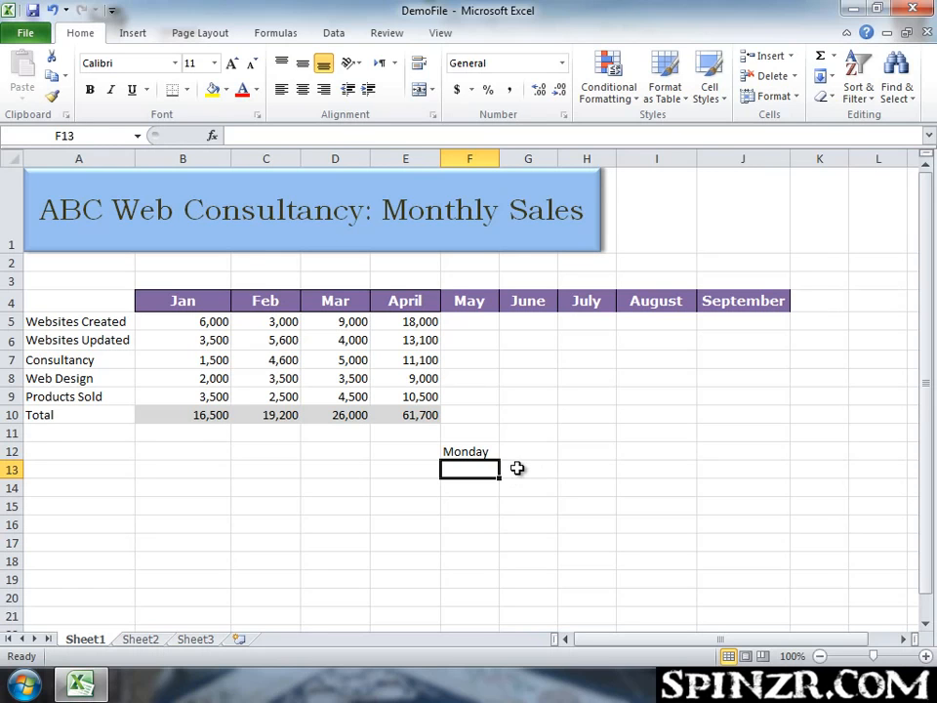
Enter Tuesday in F13 and autofill the weekday series down to row 20.
type("T")
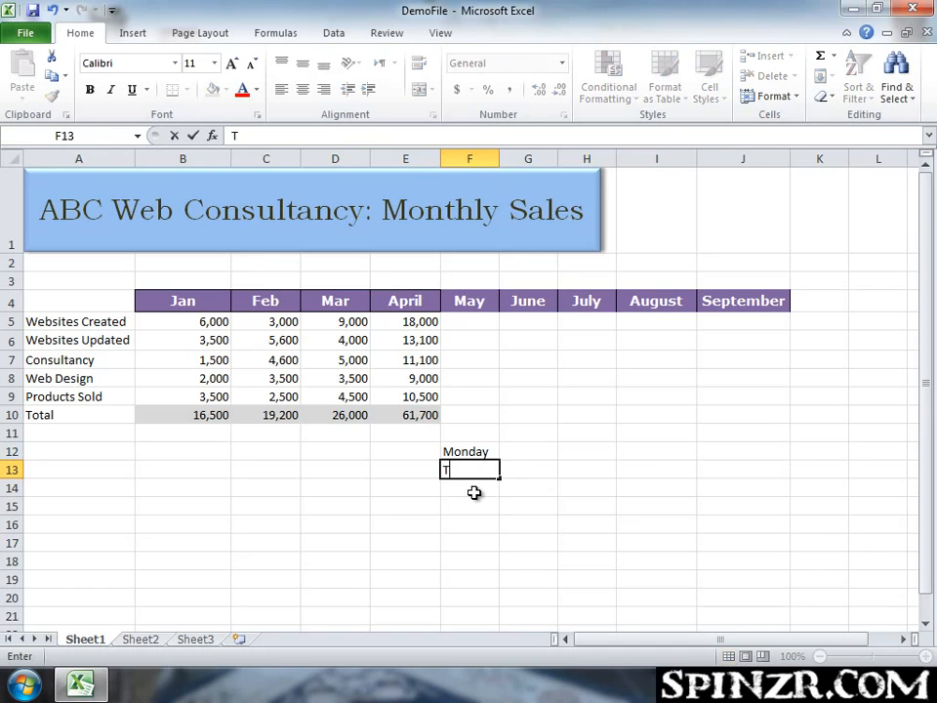
type("uesday")
key("ctrl+Return")
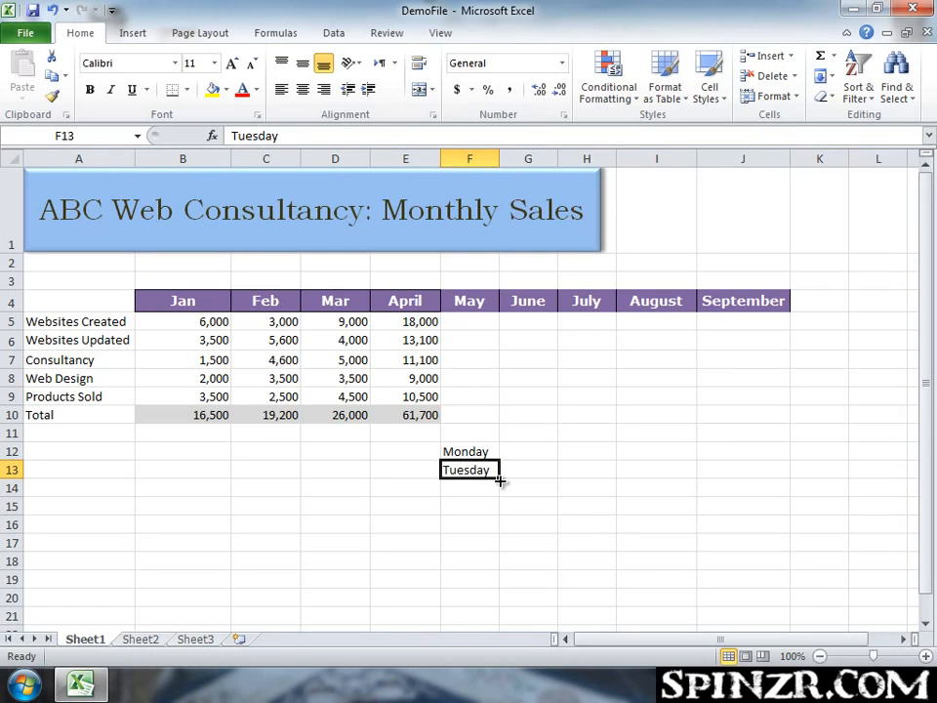
left_click_drag(499, 480, 500, 607)
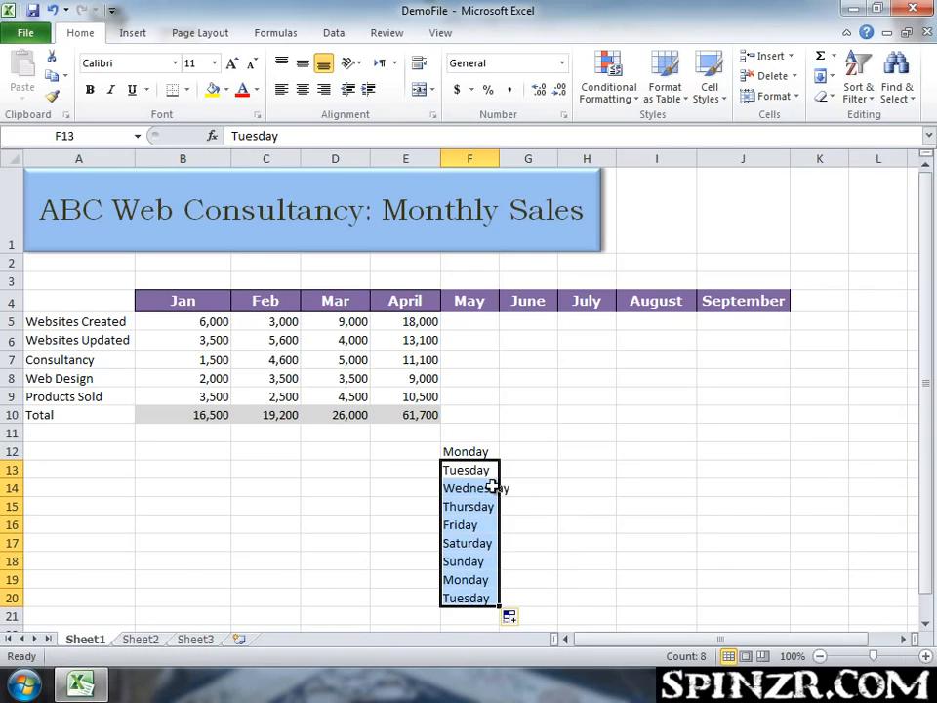
left_click(551, 574)
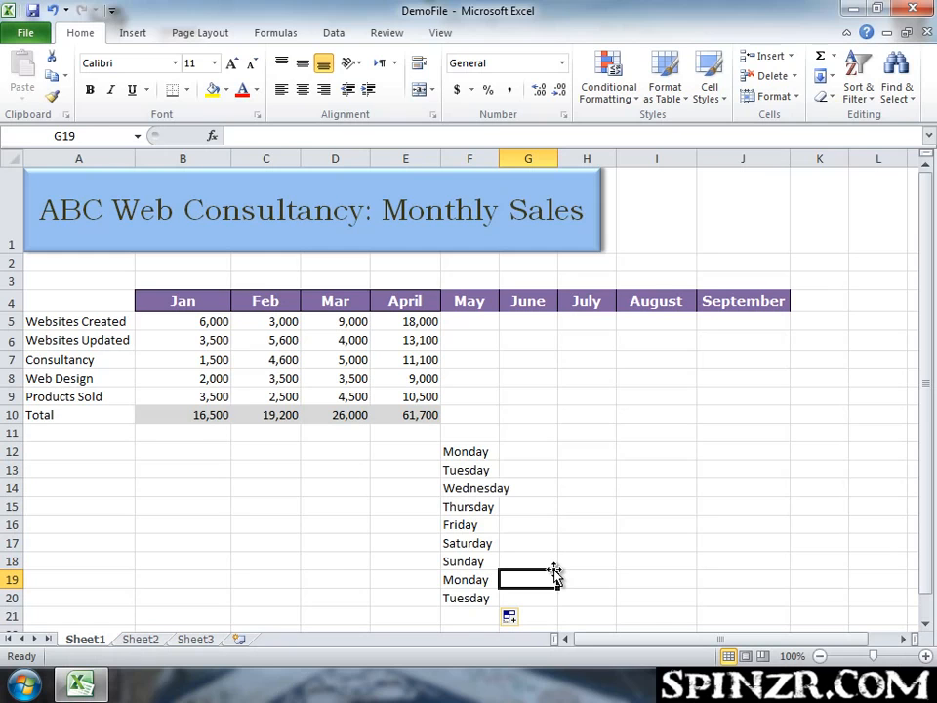
Enter Mon in H12 and autofill the abbreviated weekdays down to row 20.
left_click(602, 449)
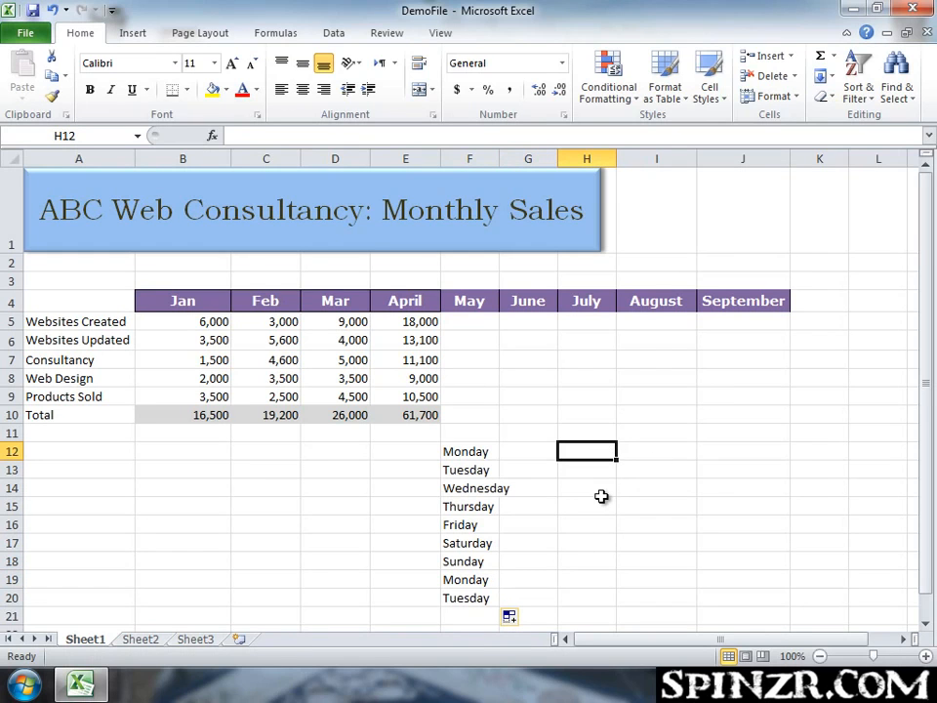
type("Mon")
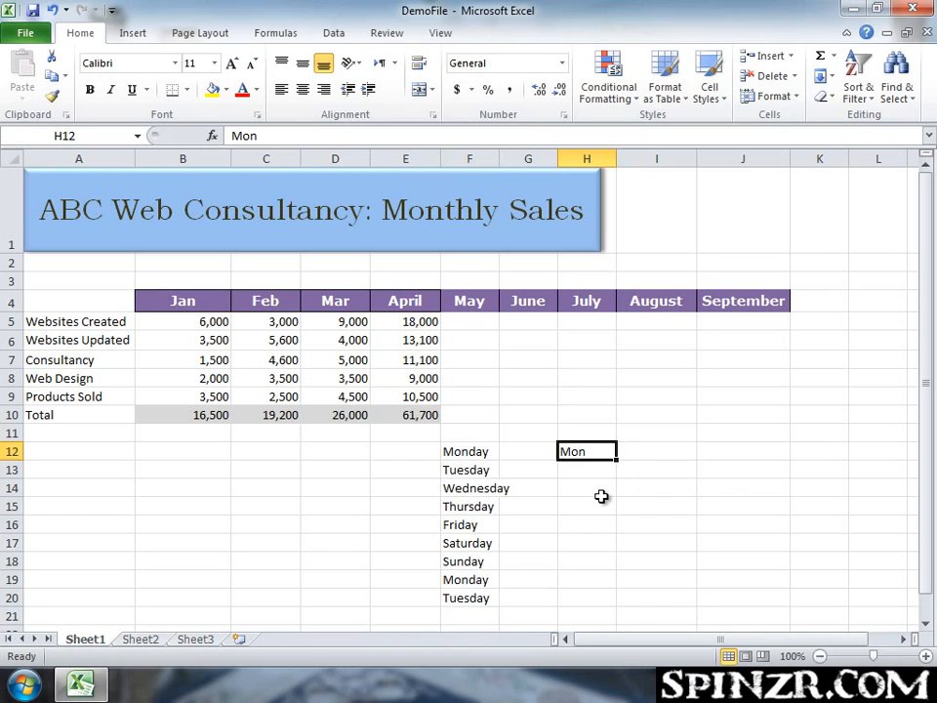
left_click_drag(617, 457, 621, 606)
left_click(652, 450)
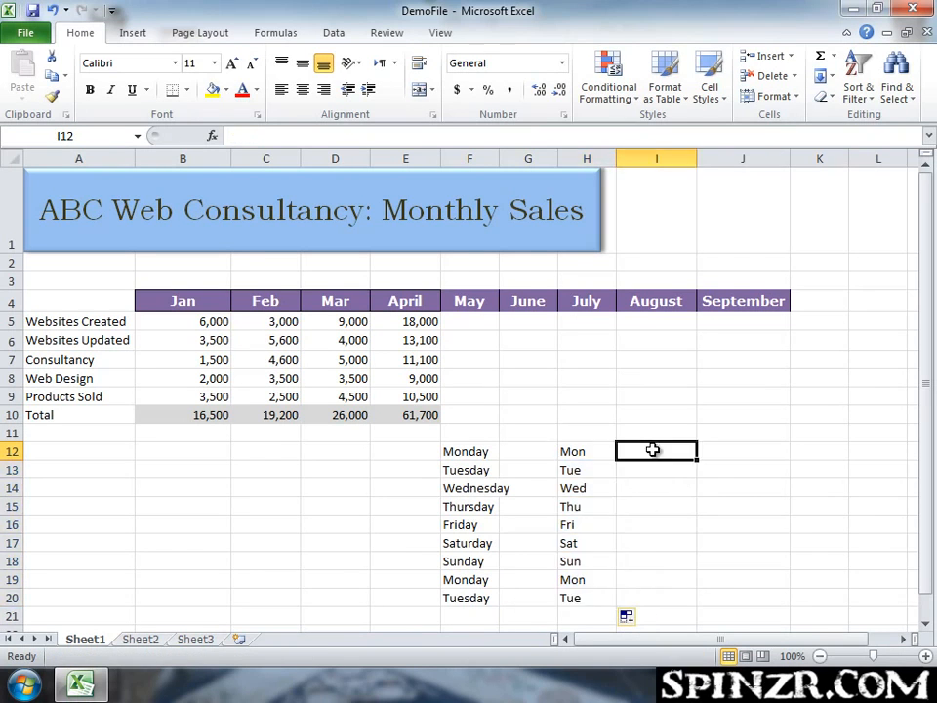
Enter 1 in B14 and copy it down to B24.
scroll(679, 542, "down", 1)
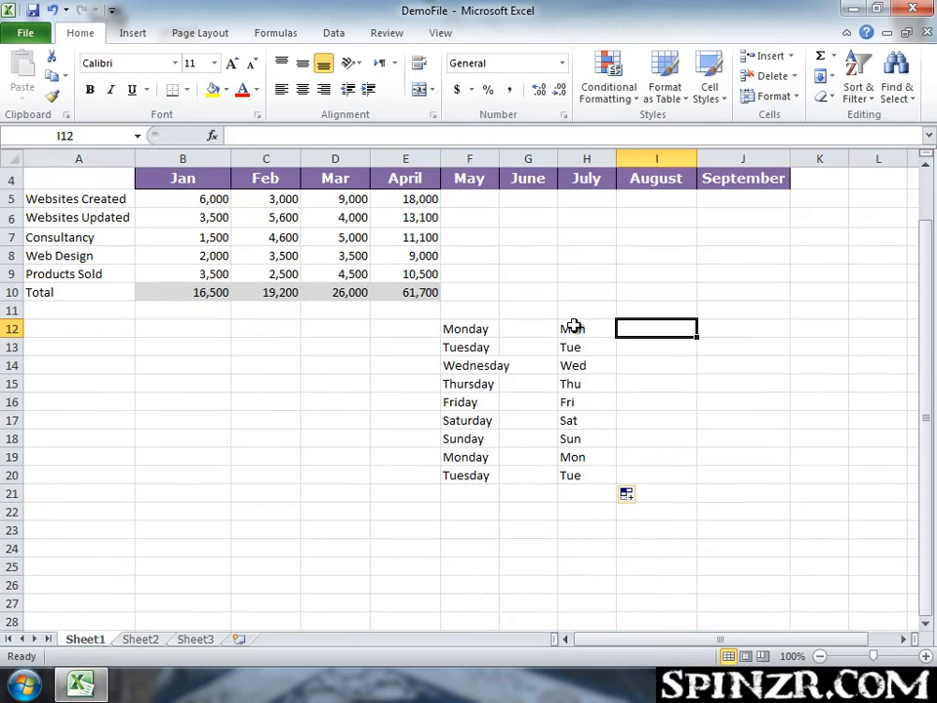
left_click(178, 365)
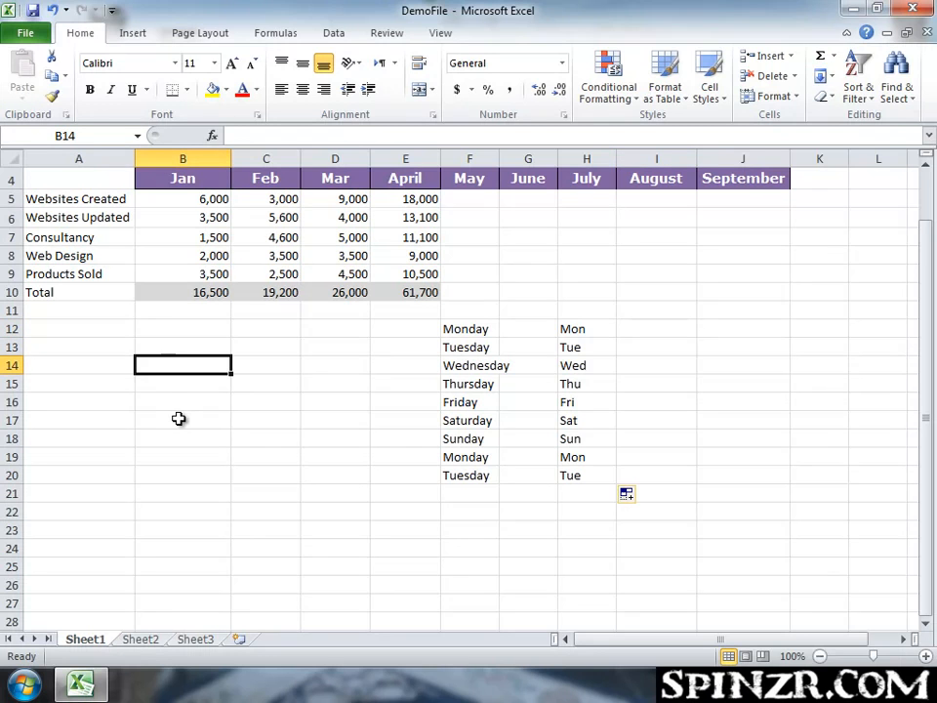
type("1")
key("ctrl+Return")
left_click_drag(227, 371, 227, 563)
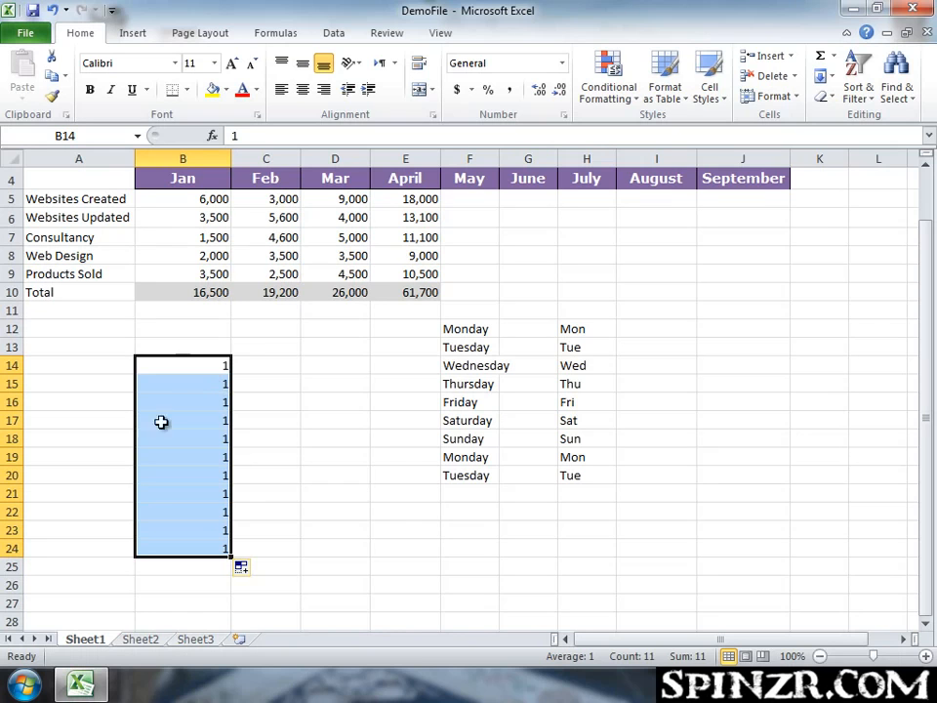
Enter 1 in C14 and fill it as an increasing series 1 to 11 down to C24.
left_click(278, 364)
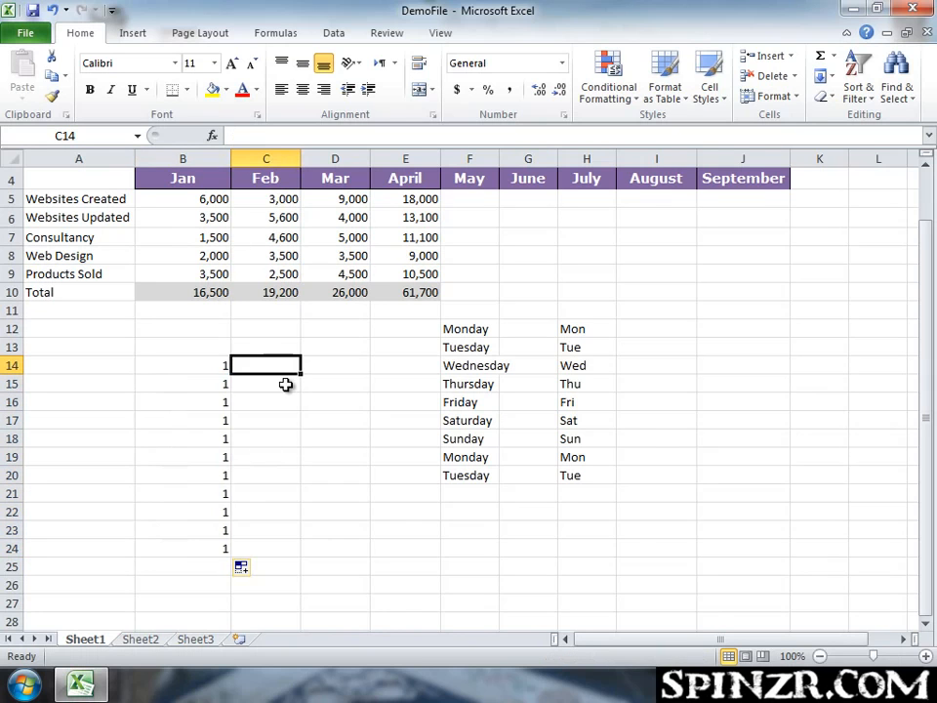
type("1")
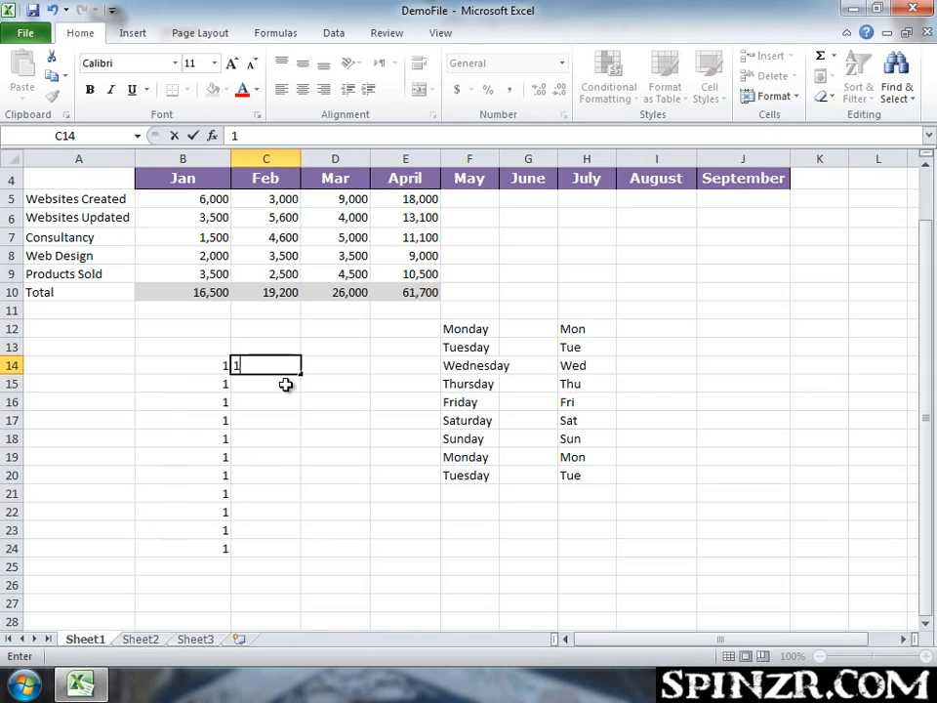
key("ctrl+Return")
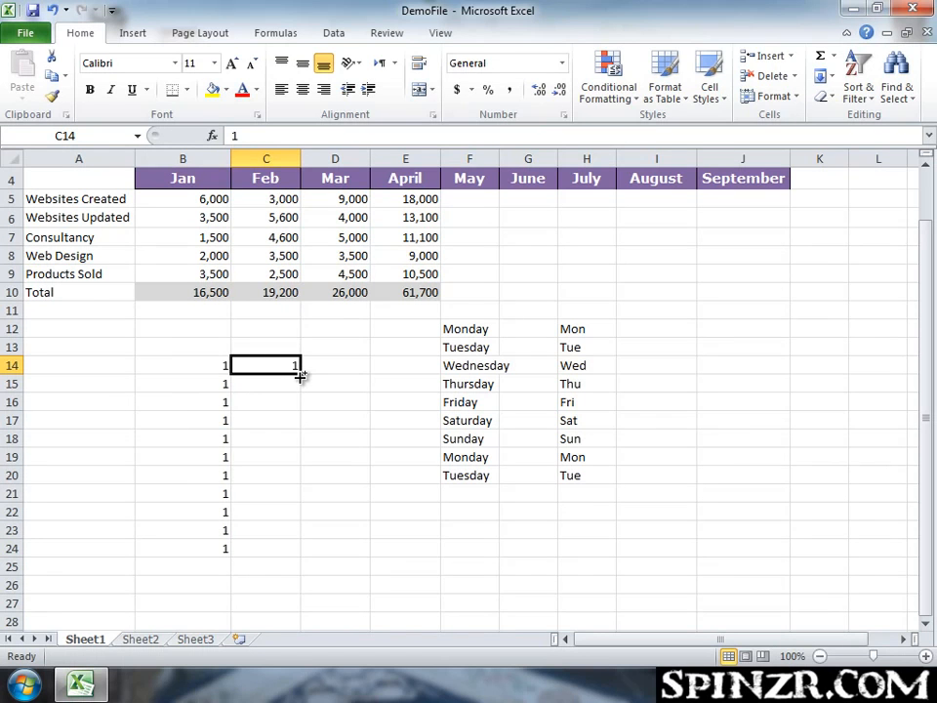
left_click_drag(301, 373, 301, 556)
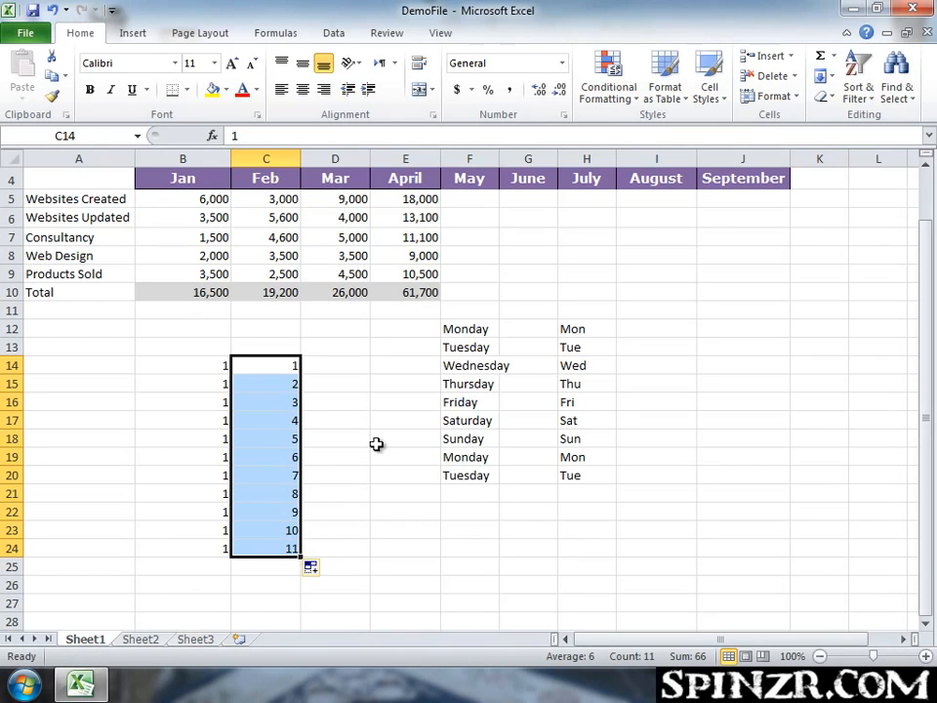
left_click(321, 384)
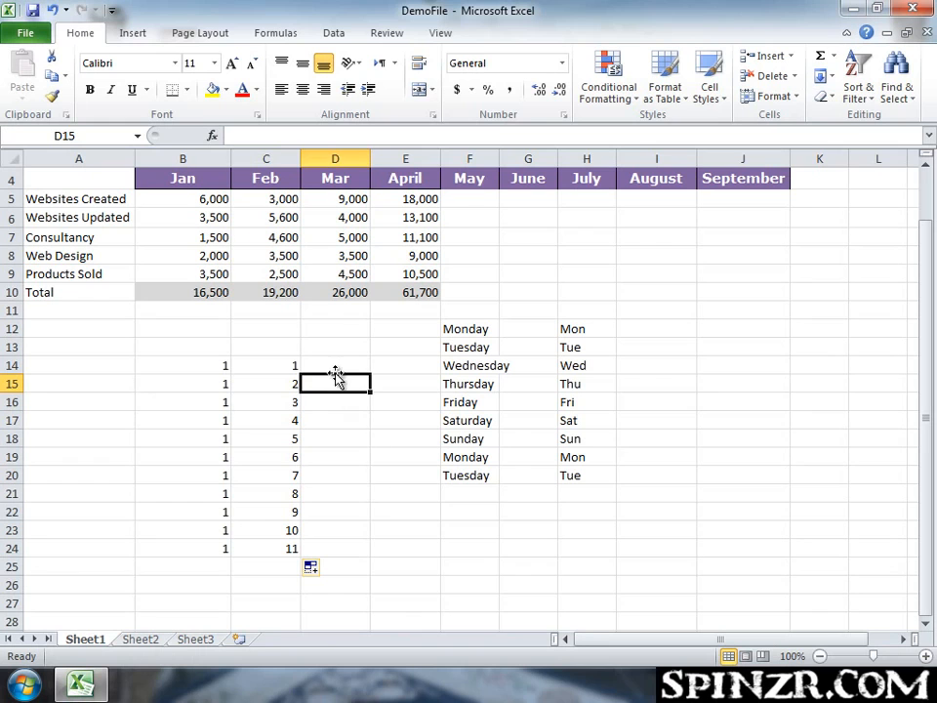
Enter 3 in D14 and 5 in D15, then autofill the odd-number series down to D24.
left_click(336, 369)
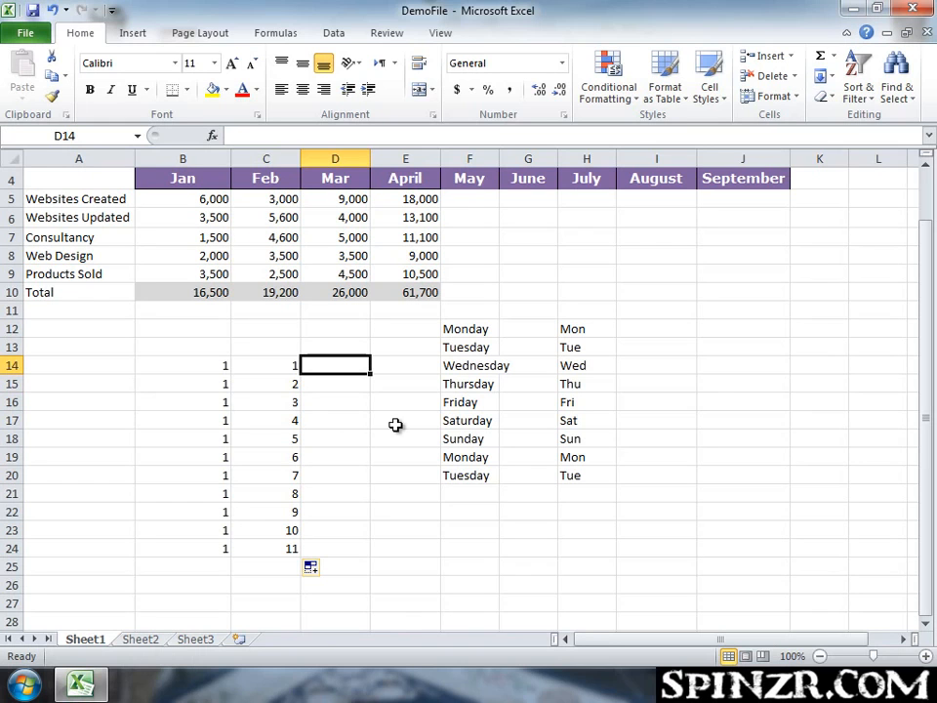
type("3")
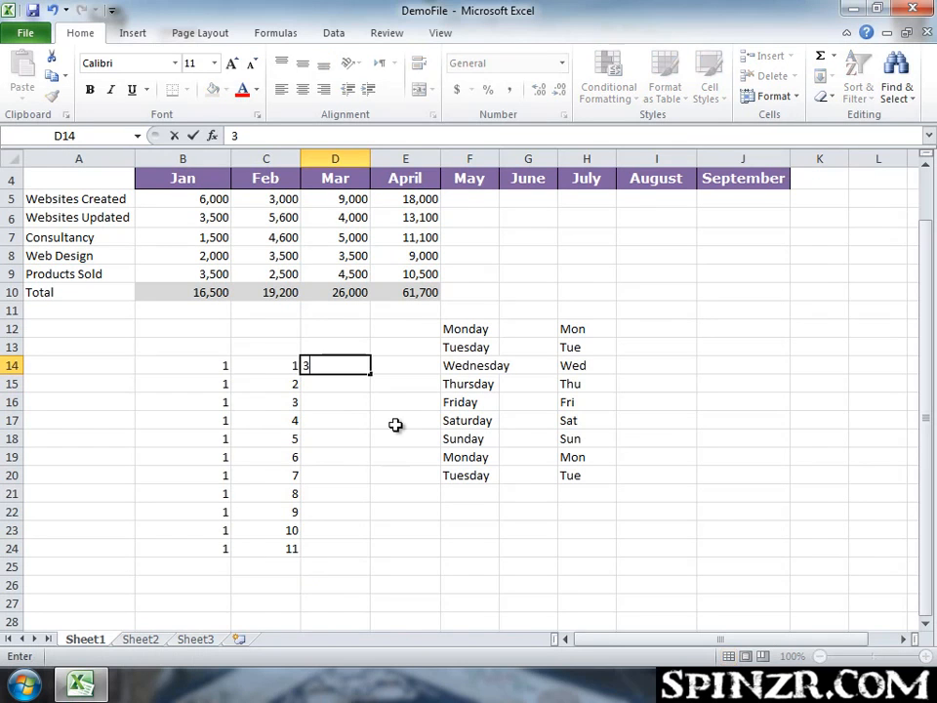
key("Return")
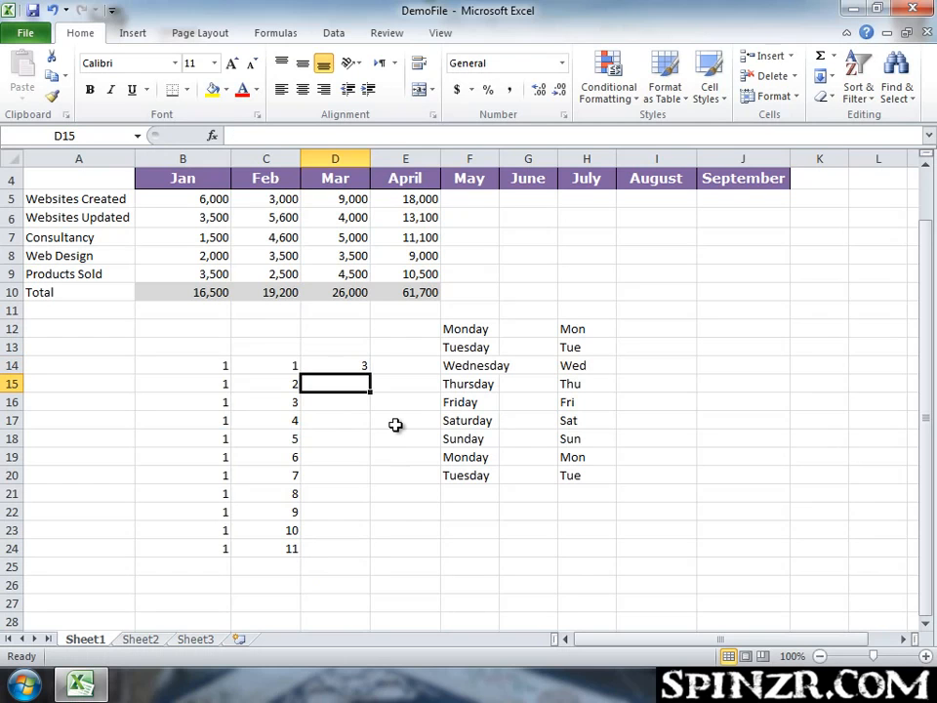
type("5")
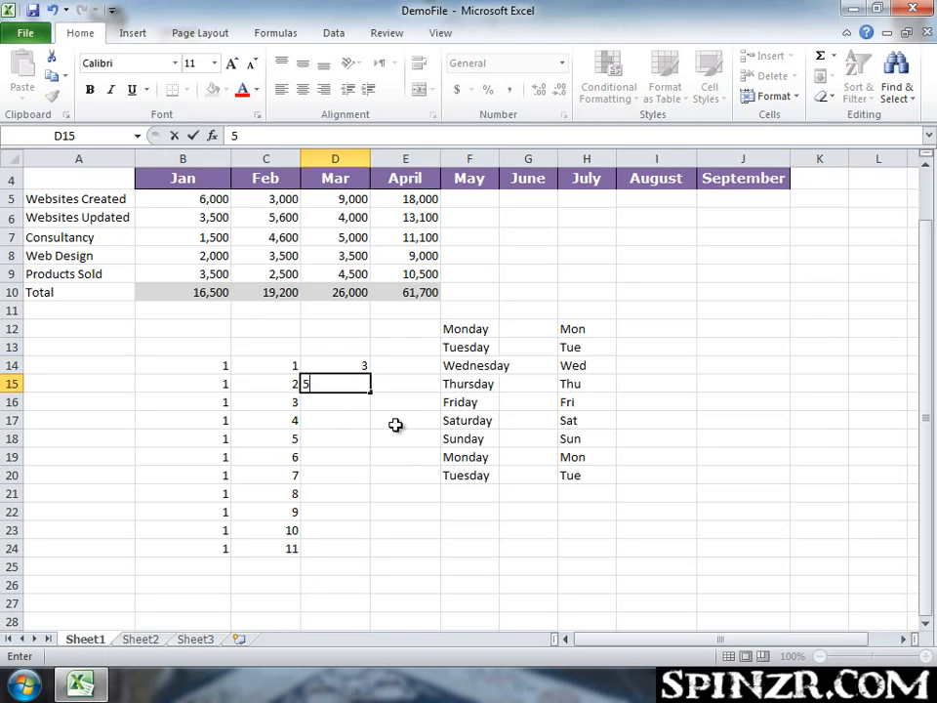
key("ctrl+Return")
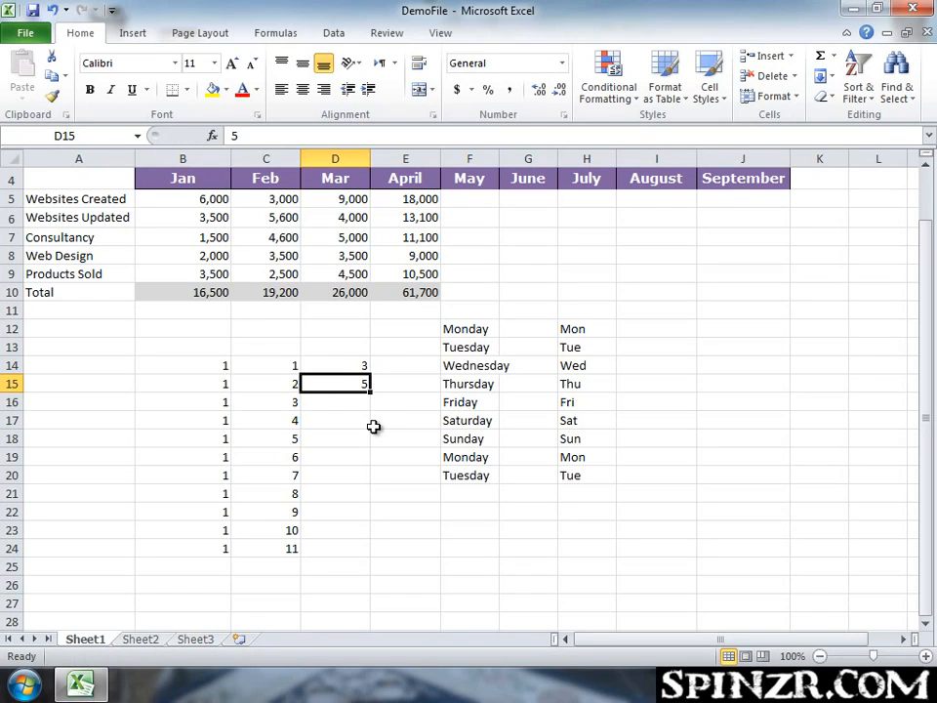
left_click_drag(356, 366, 356, 383)
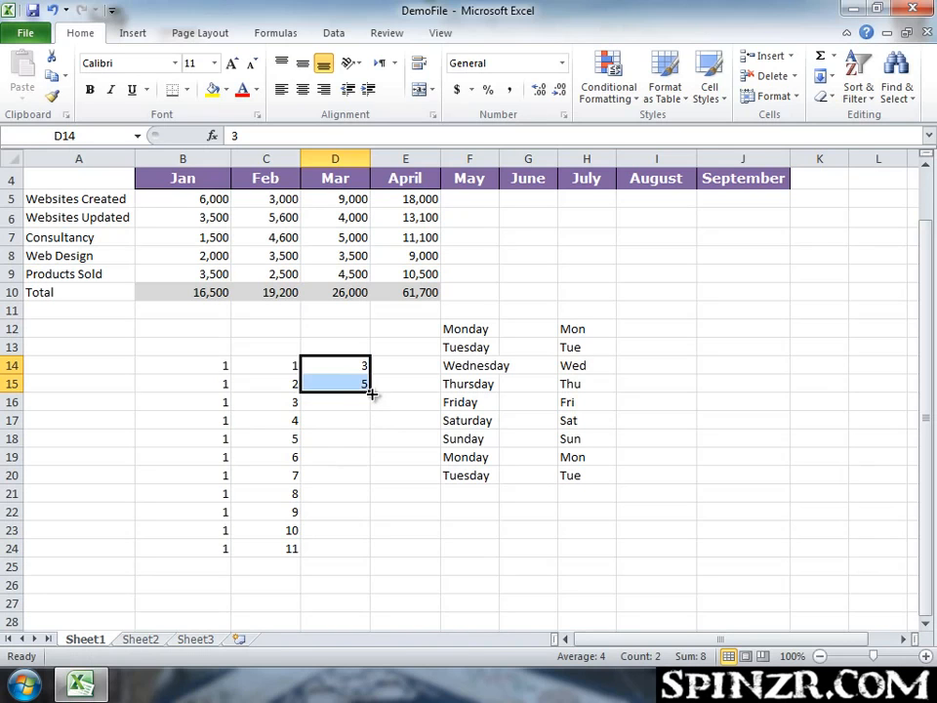
left_click_drag(372, 391, 368, 554)
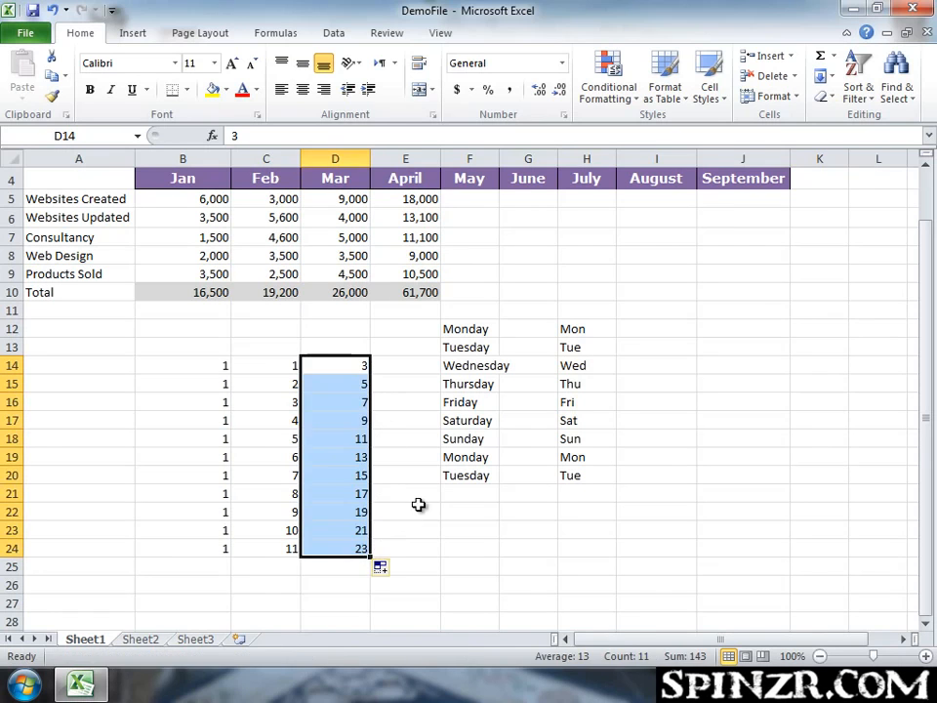
left_click(415, 508)
left_click(367, 365)
left_click(368, 549)
left_click(415, 533)
left_click(488, 509)
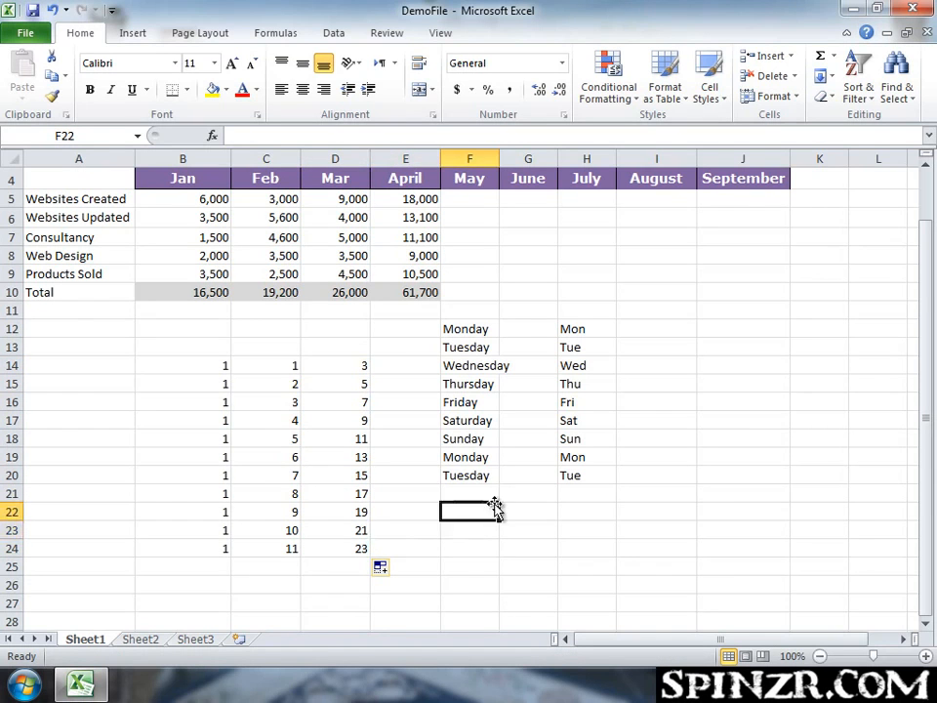
Clear all the demo entries in the range A12 to I24.
scroll(496, 502, "up", 1)
scroll(461, 503, "down", 4)
scroll(412, 445, "up", 4)
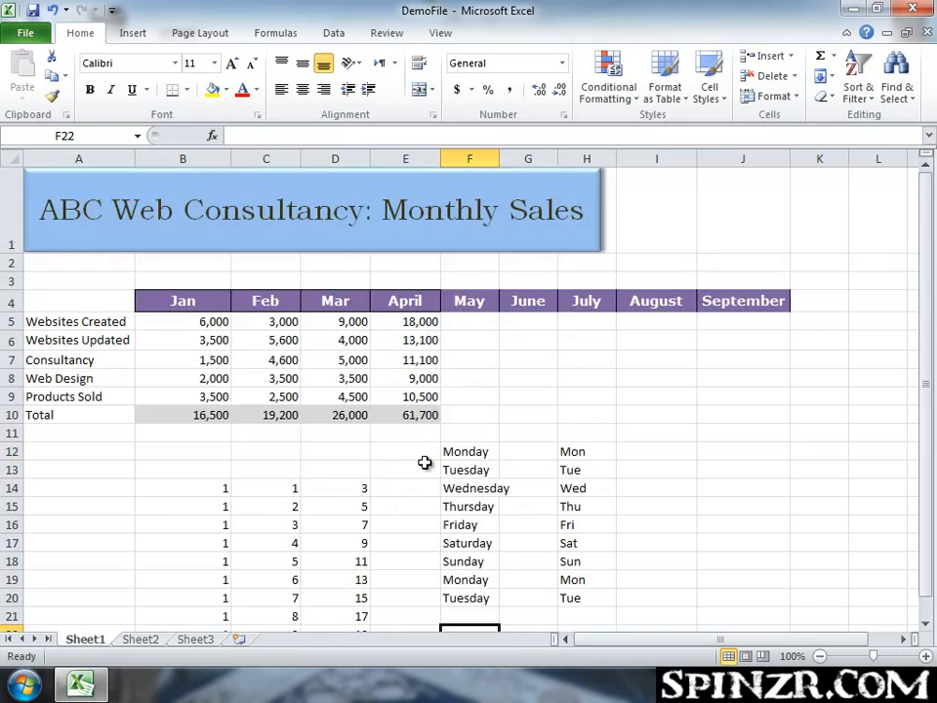
left_click_drag(129, 442, 651, 597)
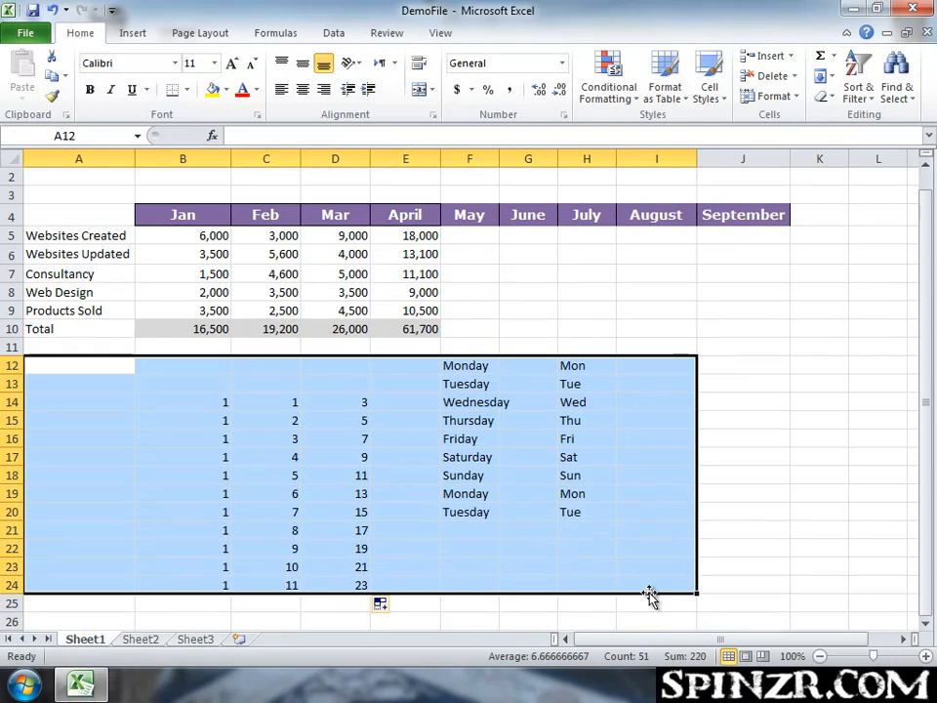
key("Delete")
scroll(586, 439, "up", 1)
left_click(528, 414)
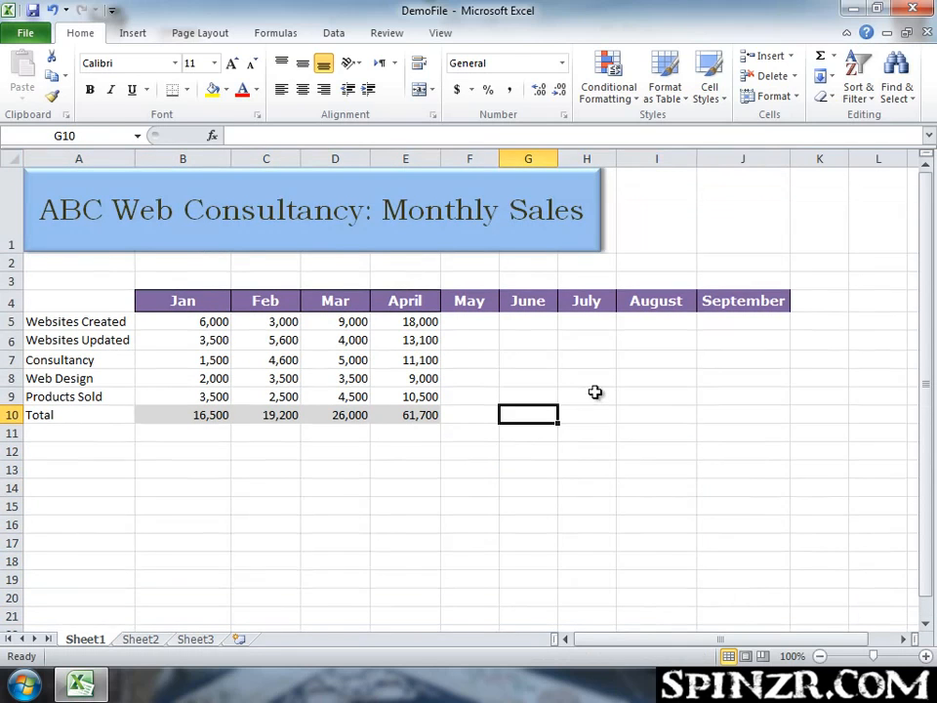
left_click(576, 341)
left_click(162, 466)
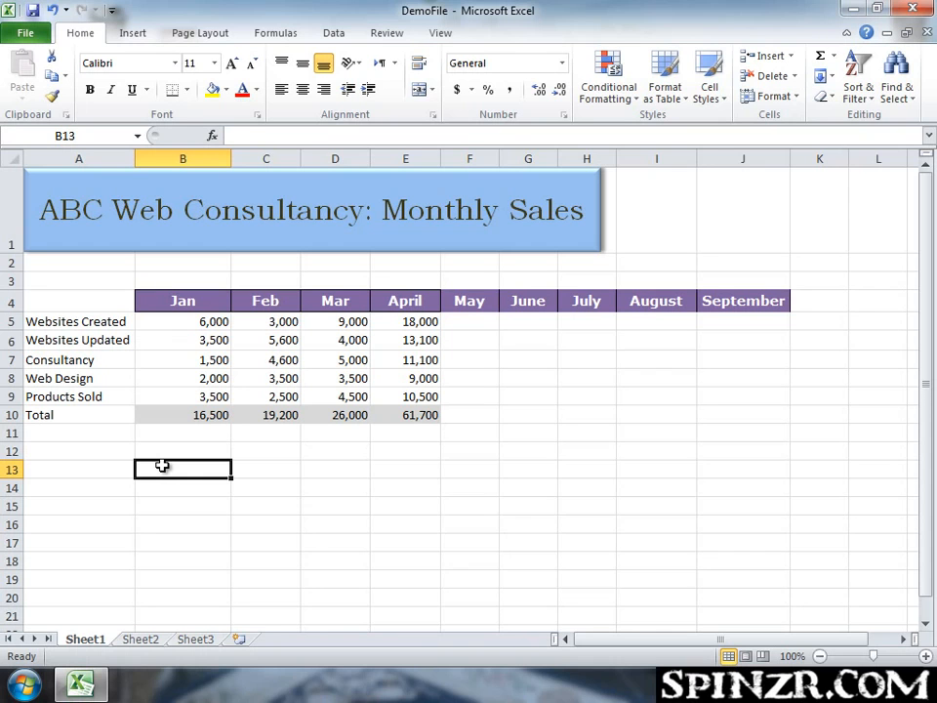
Open Edit Custom Lists from the advanced options and start a new list with Islamabad, Lahore and Karachi.
left_click(28, 34)
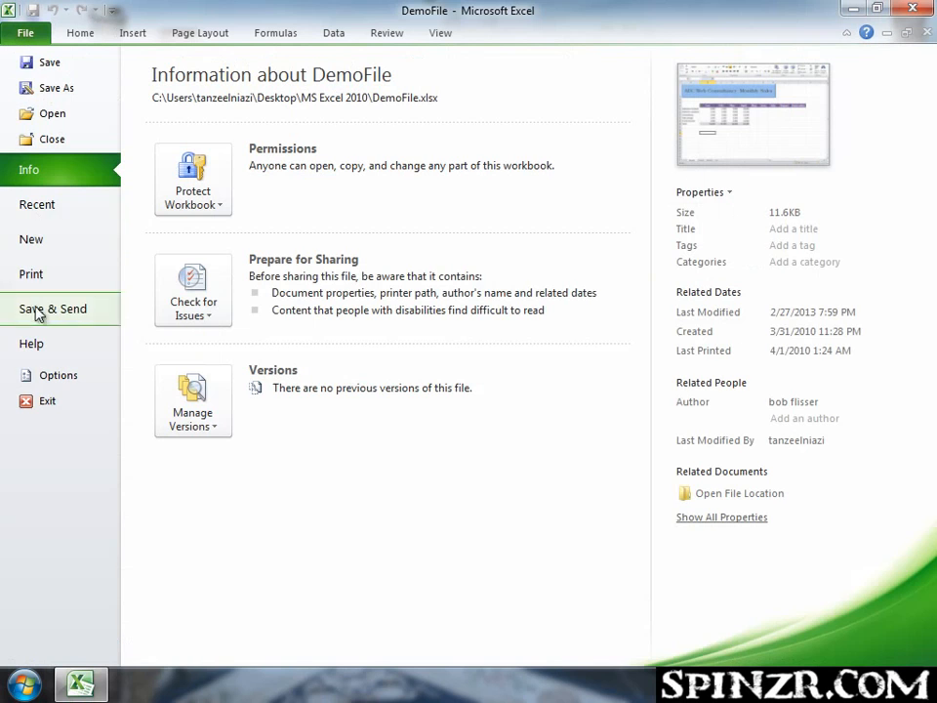
left_click(43, 377)
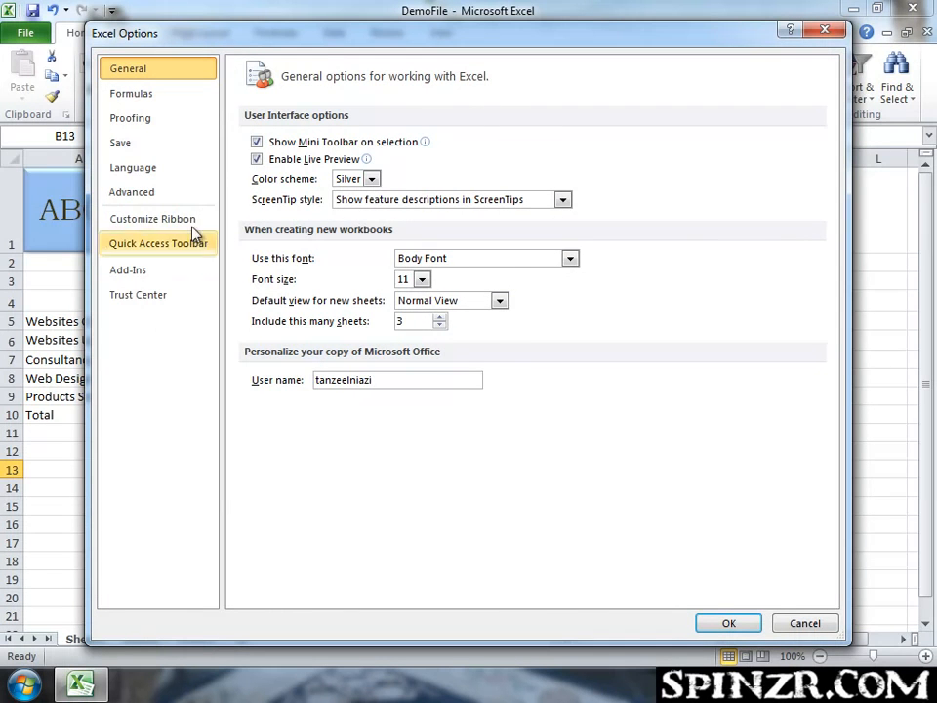
left_click(136, 195)
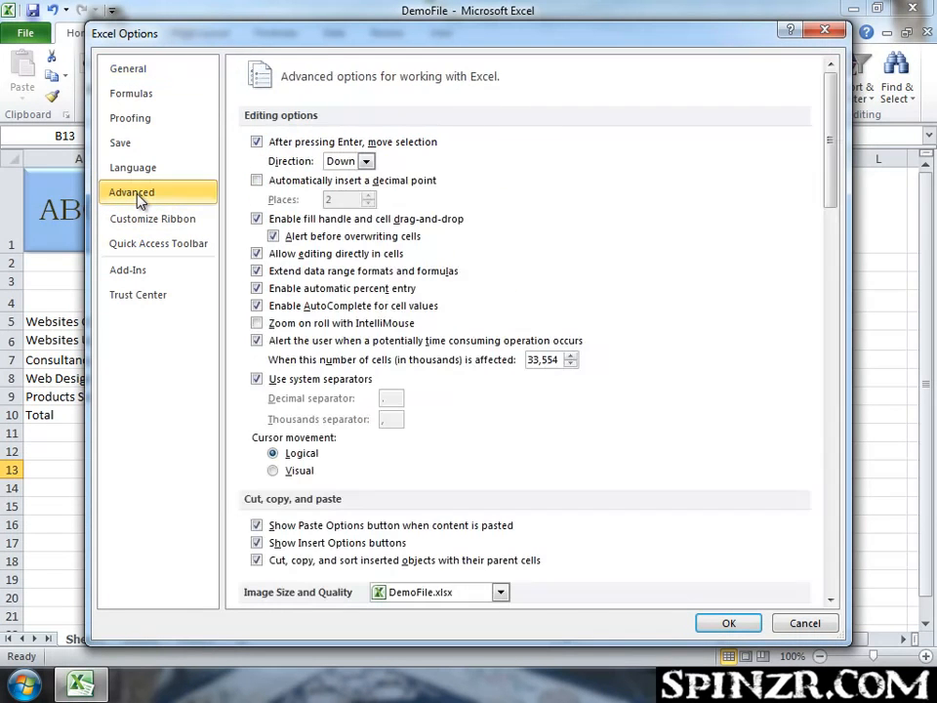
scroll(621, 305, "down", 6)
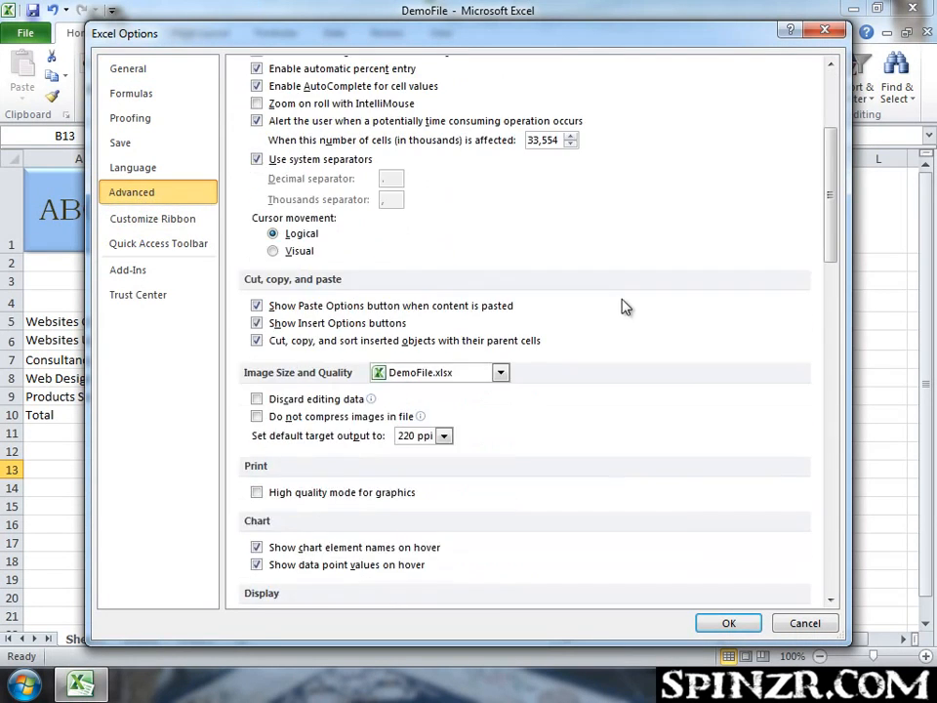
scroll(625, 307, "down", 12)
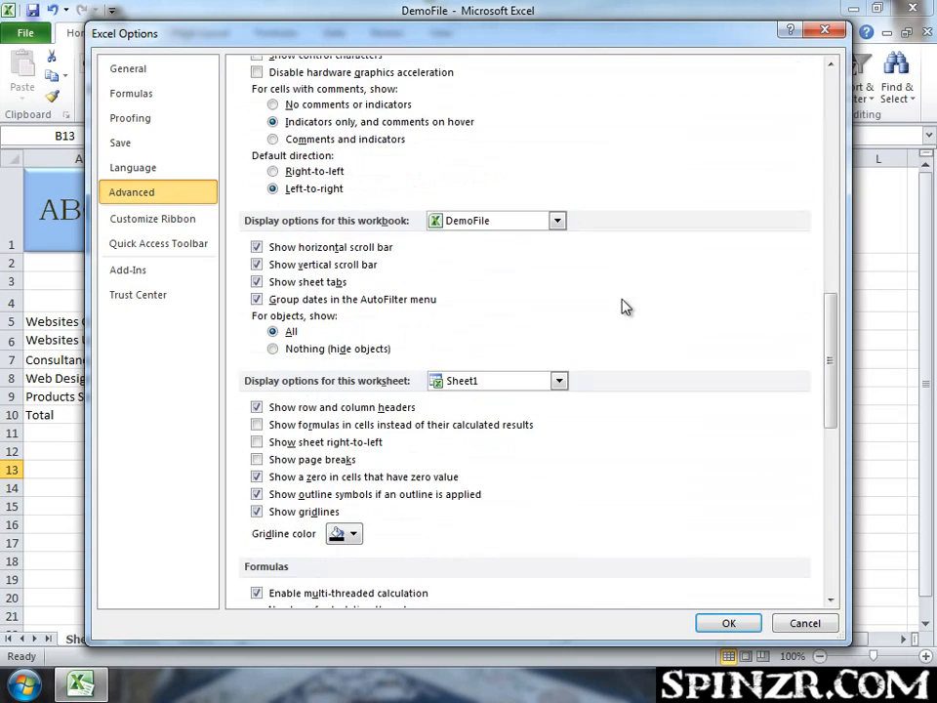
scroll(624, 306, "down", 8)
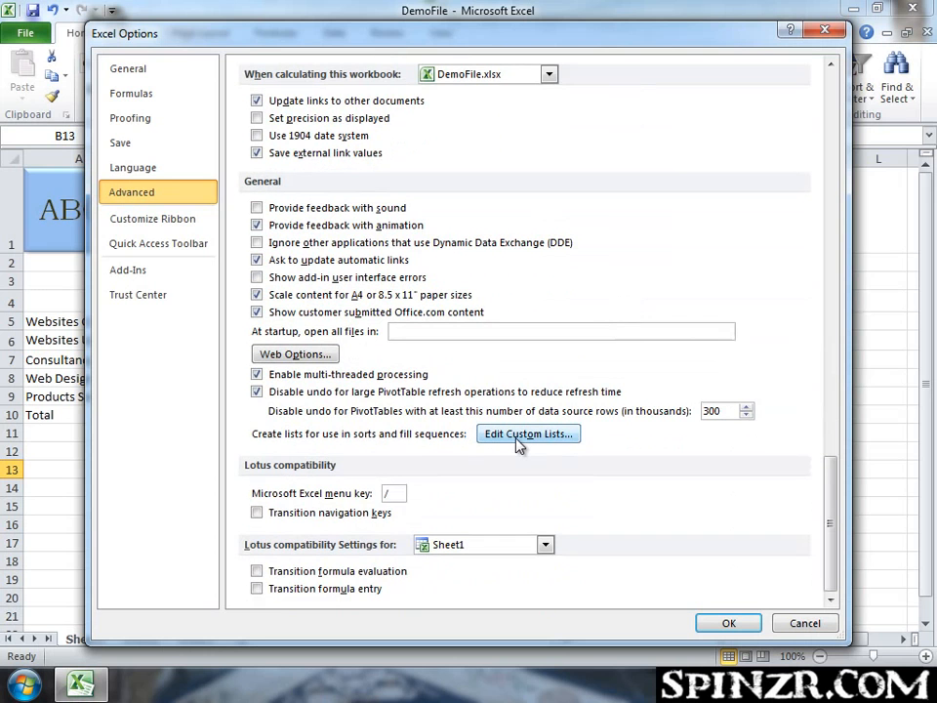
left_click(547, 435)
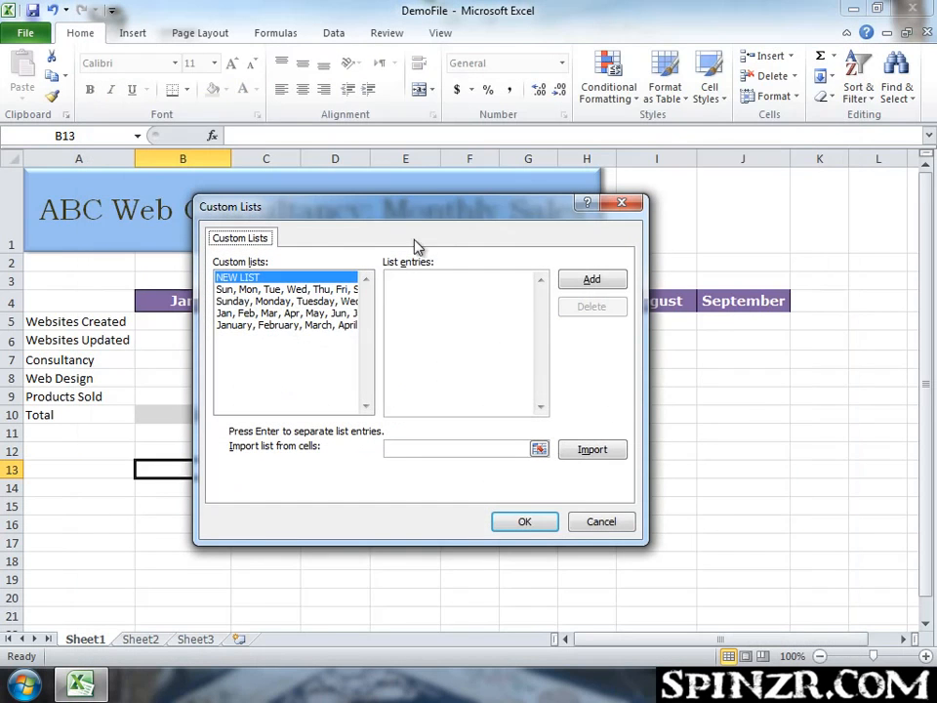
left_click(485, 294)
type("Islamabad")
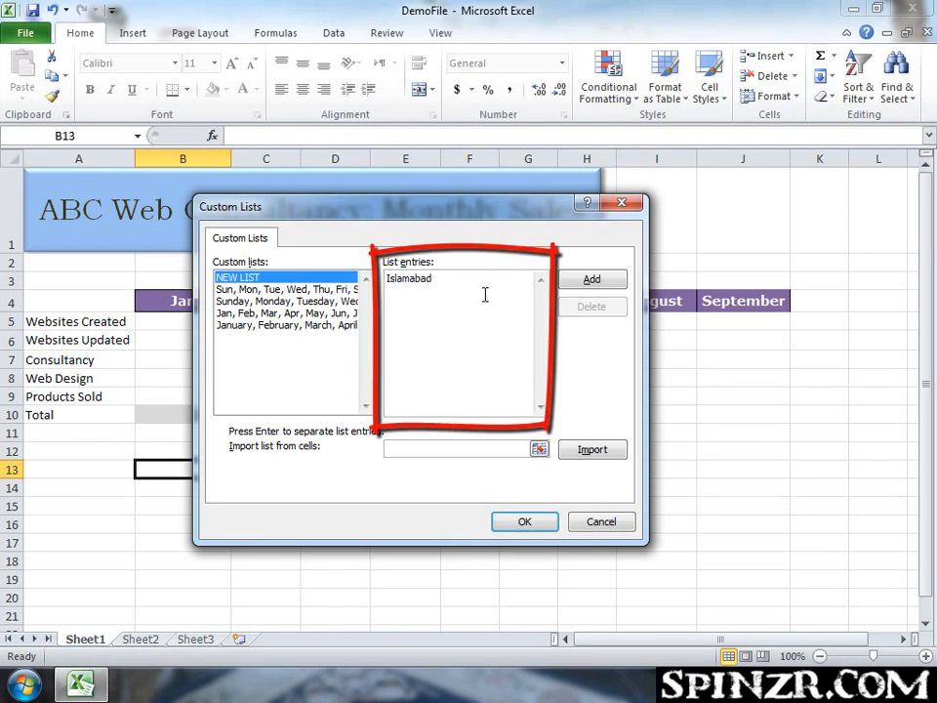
key("Return")
type("Lahore")
key("Return")
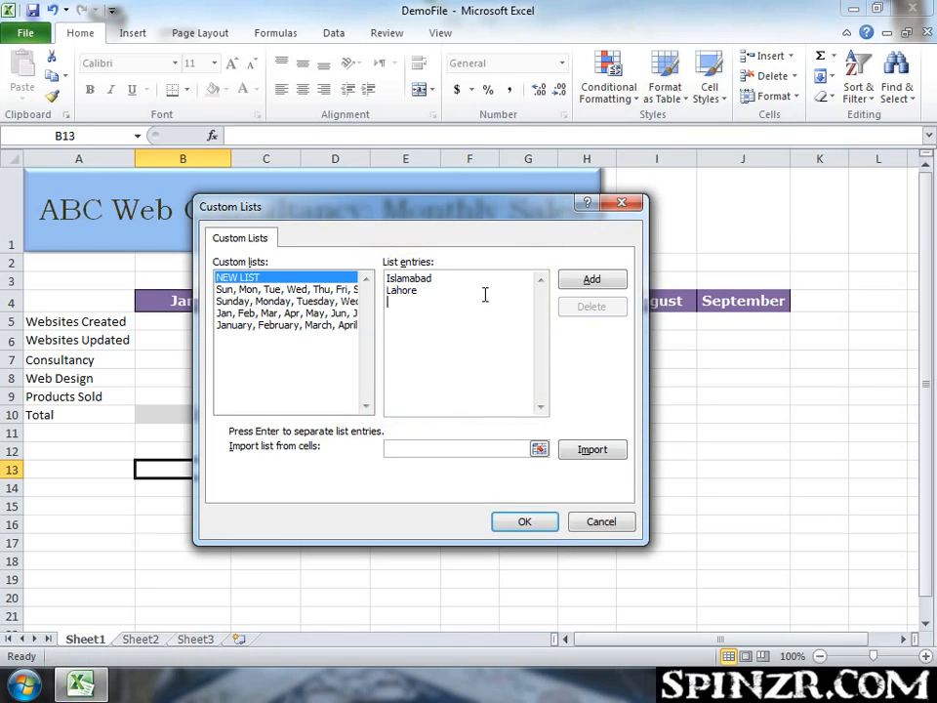
type("Karachi")
key("Return")
Add Quetta, Gilgit, Ziarat and Gujrat as further entries of the new custom list.
type("Quetta")
key("Return")
type("Gilgit")
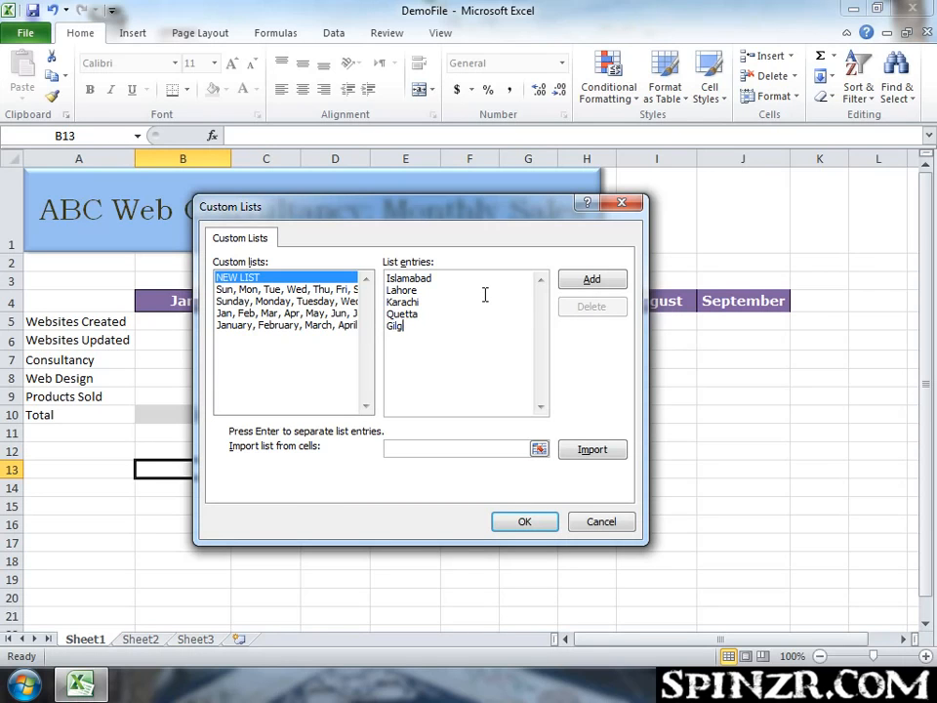
key("Return")
type("Ziarat")
key("Return")
type("Gujrat")
Save the new city custom list and close the options dialogs.
left_click(589, 280)
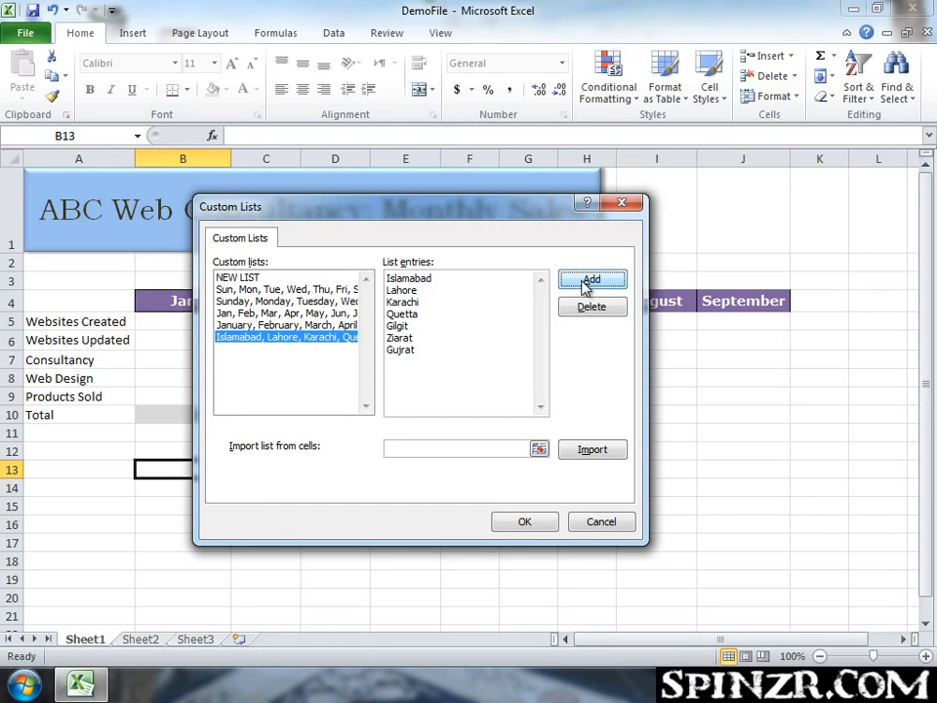
left_click(234, 338)
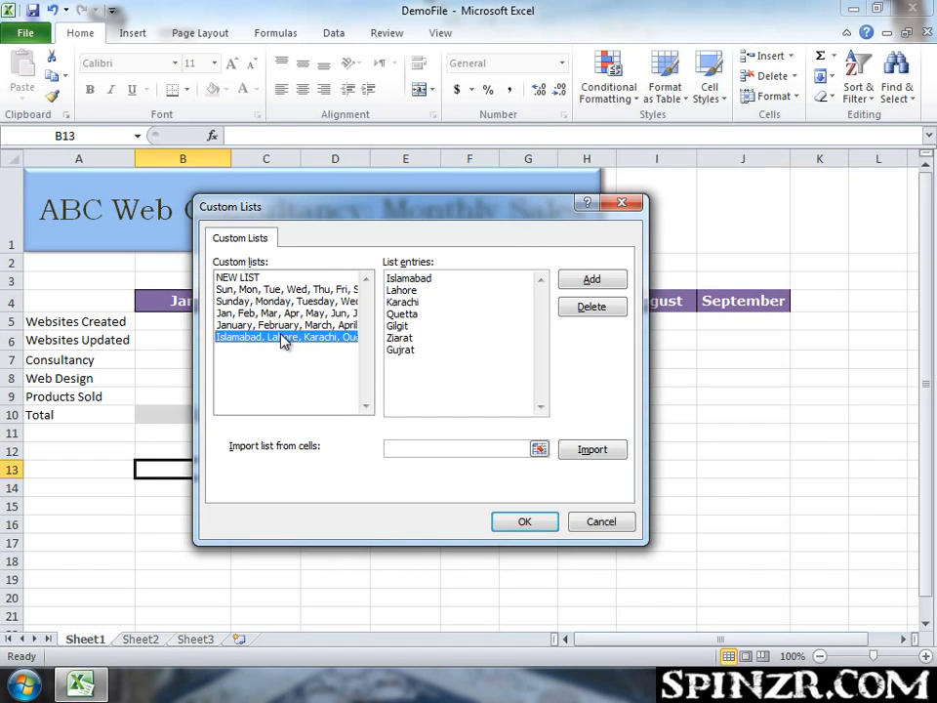
left_click(514, 525)
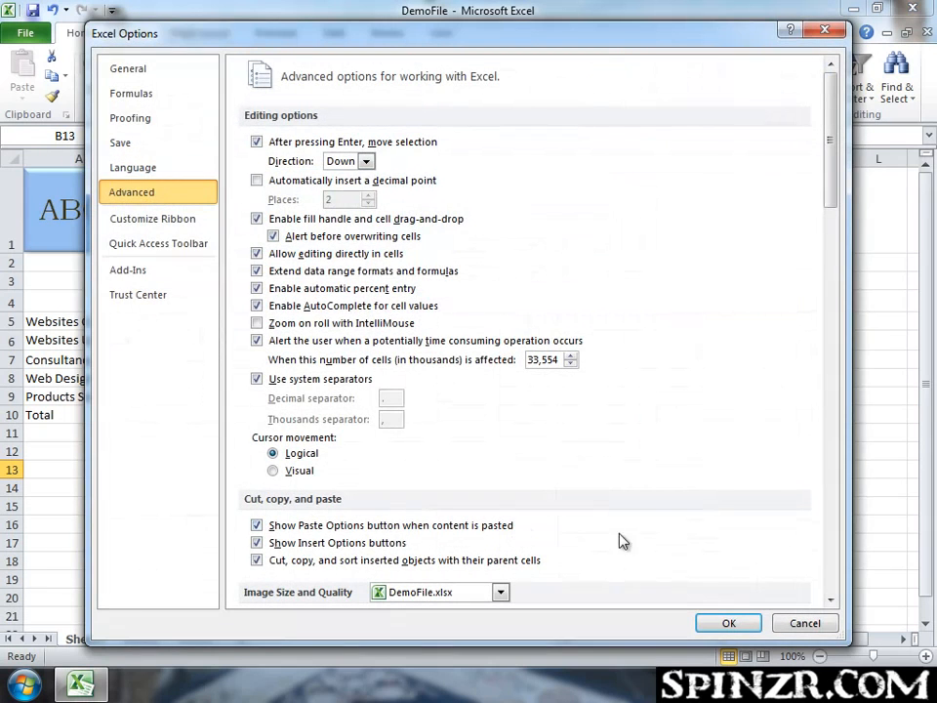
left_click(737, 625)
left_click(501, 433)
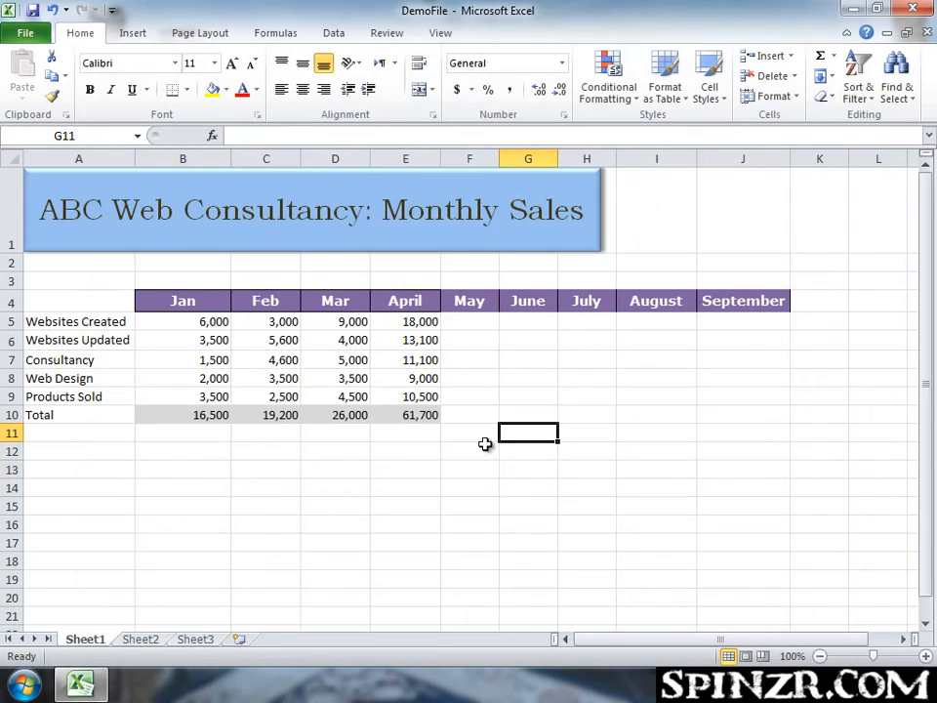
Enter Islamabad in B13 and autofill the custom city list down to B25.
left_click(183, 470)
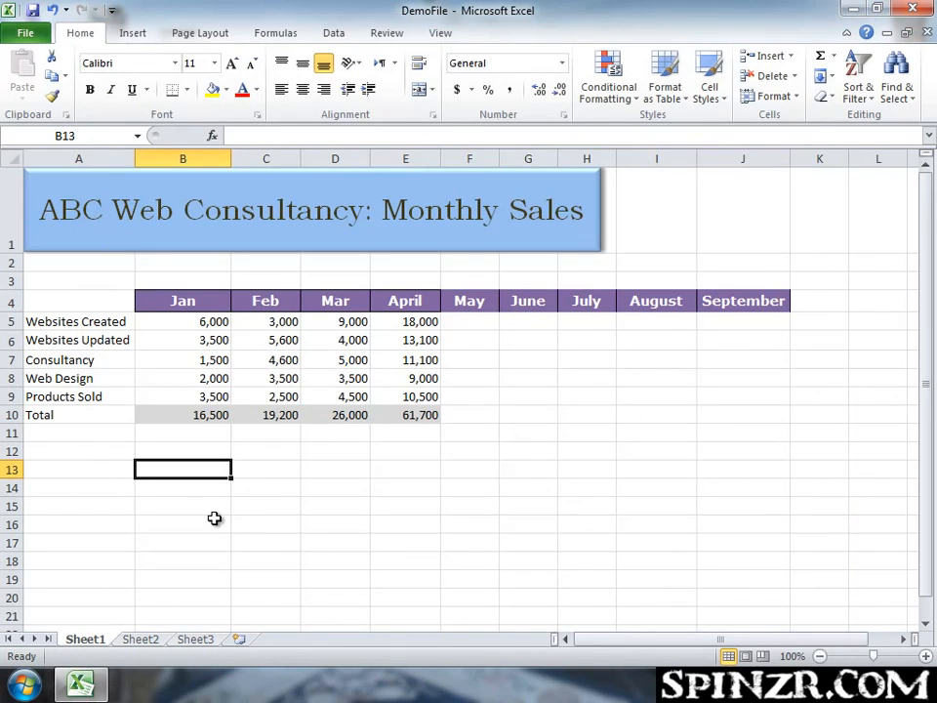
type("Islamabad")
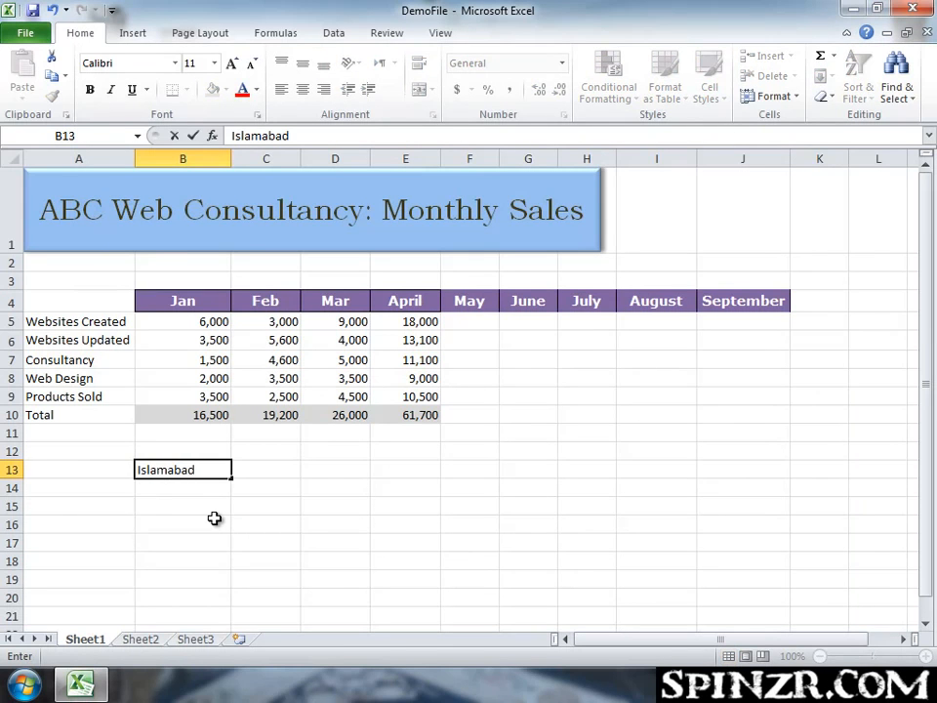
key("ctrl+Return")
scroll(214, 518, "down", 1)
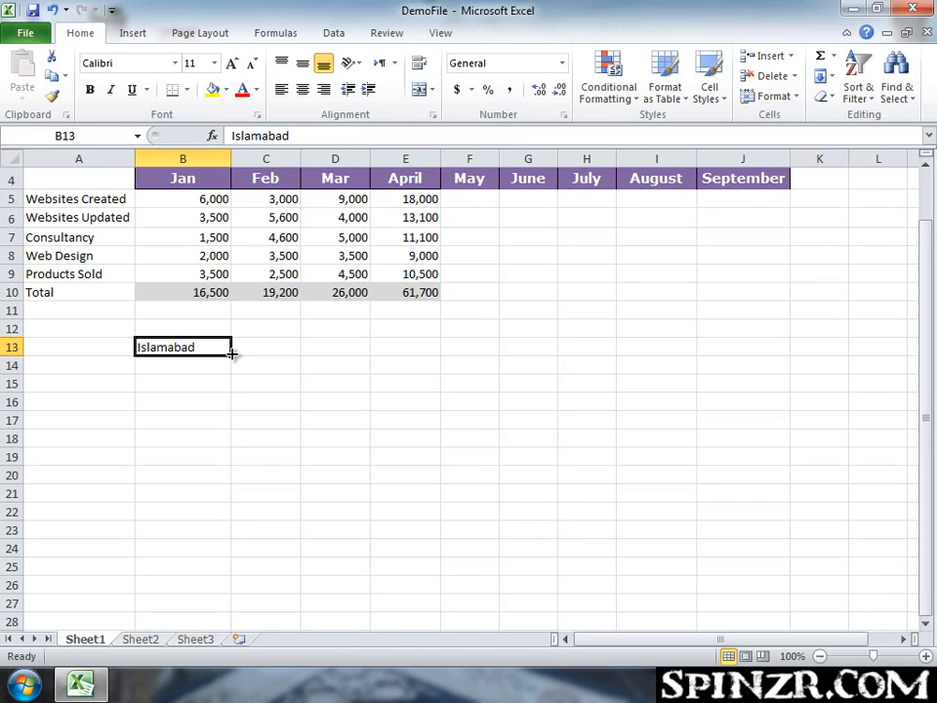
left_click_drag(231, 353, 230, 575)
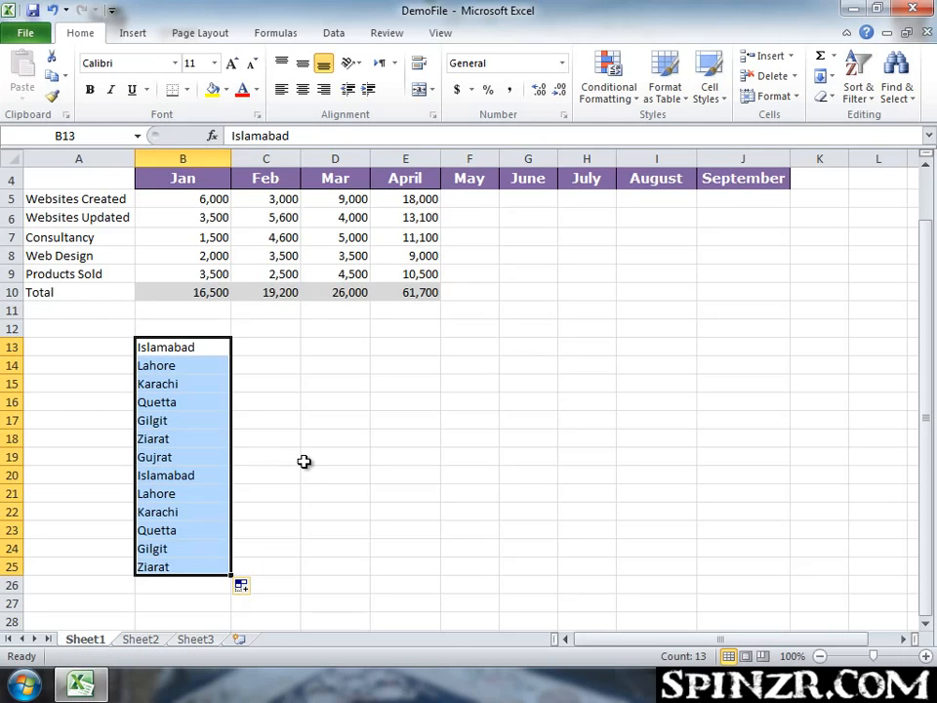
left_click(289, 469)
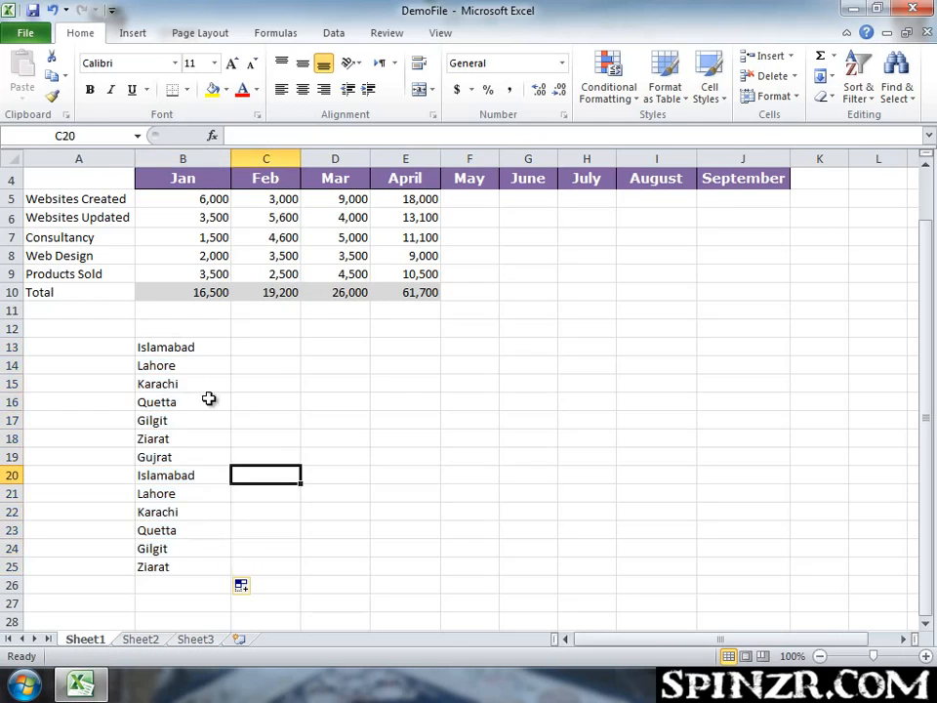
Enter Karachi in C14 and autofill the custom city list down to C24.
left_click(177, 347)
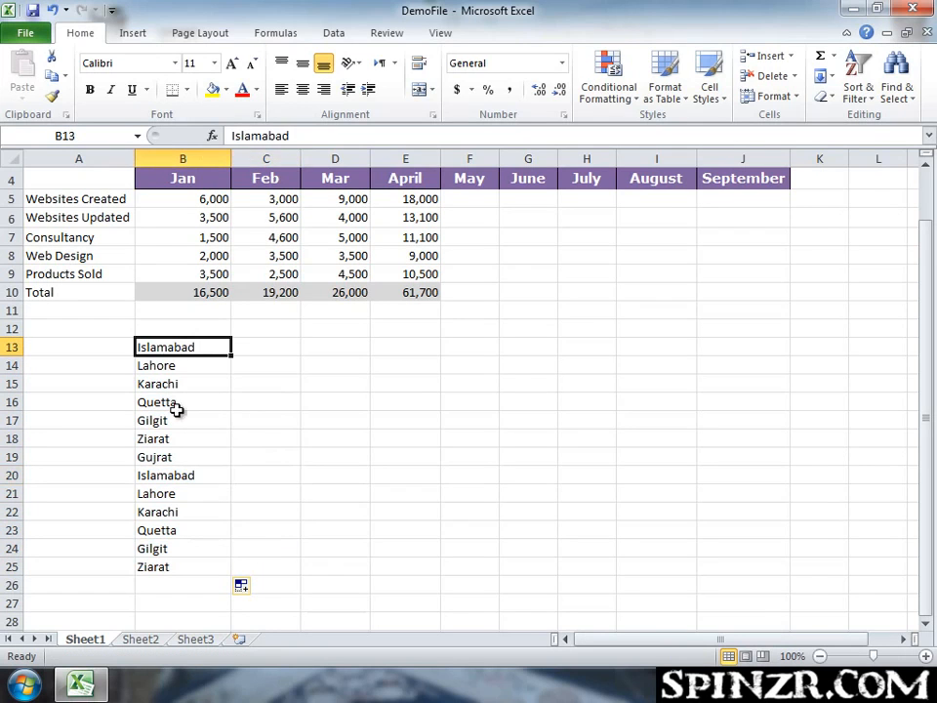
left_click(285, 363)
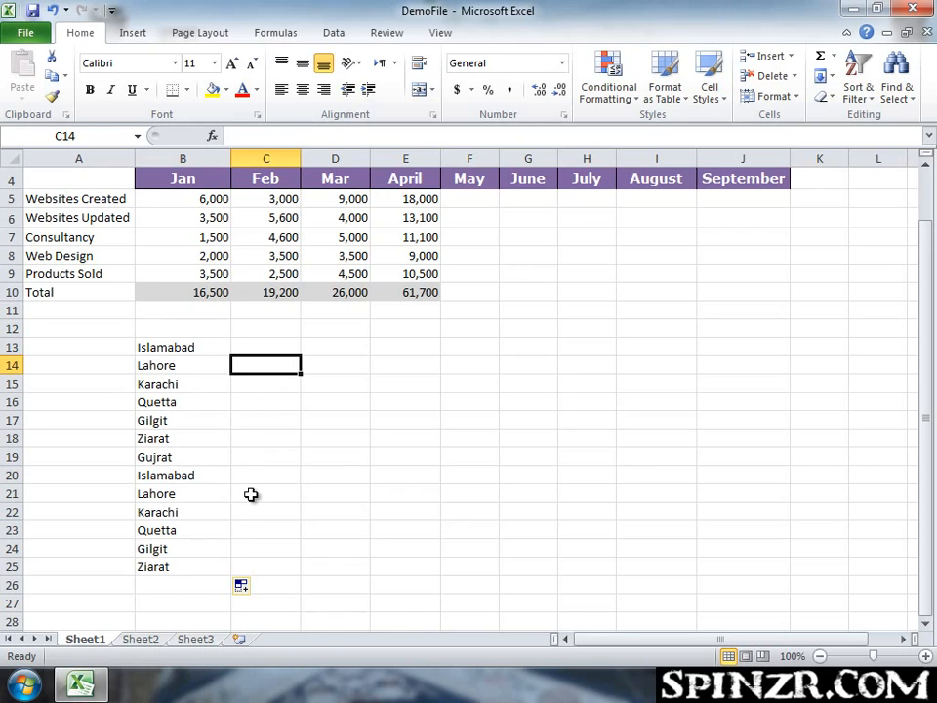
type("Karachi")
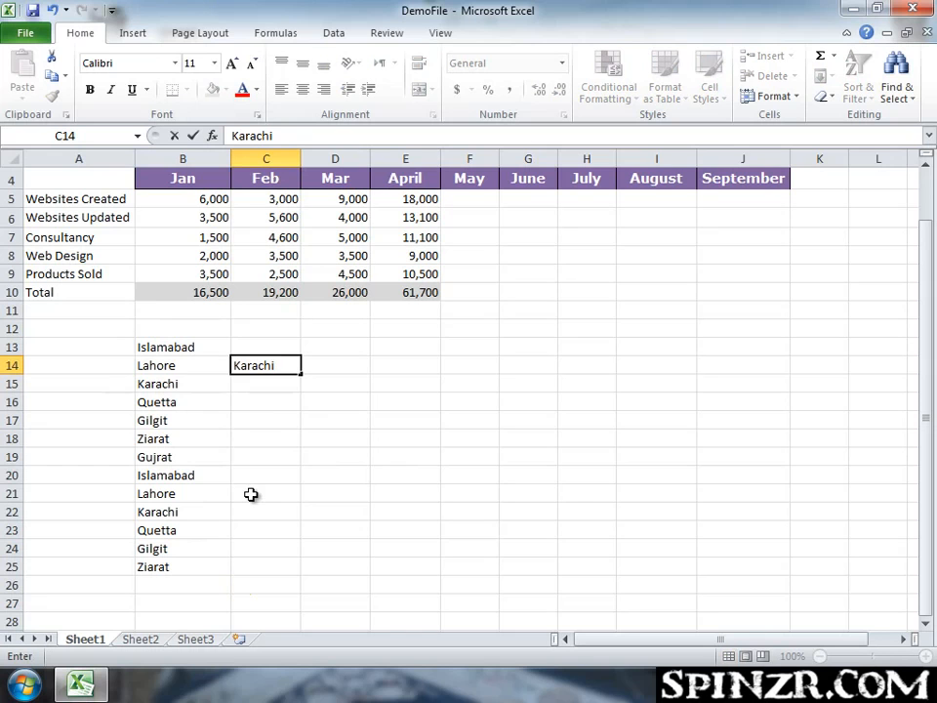
key("ctrl+Return")
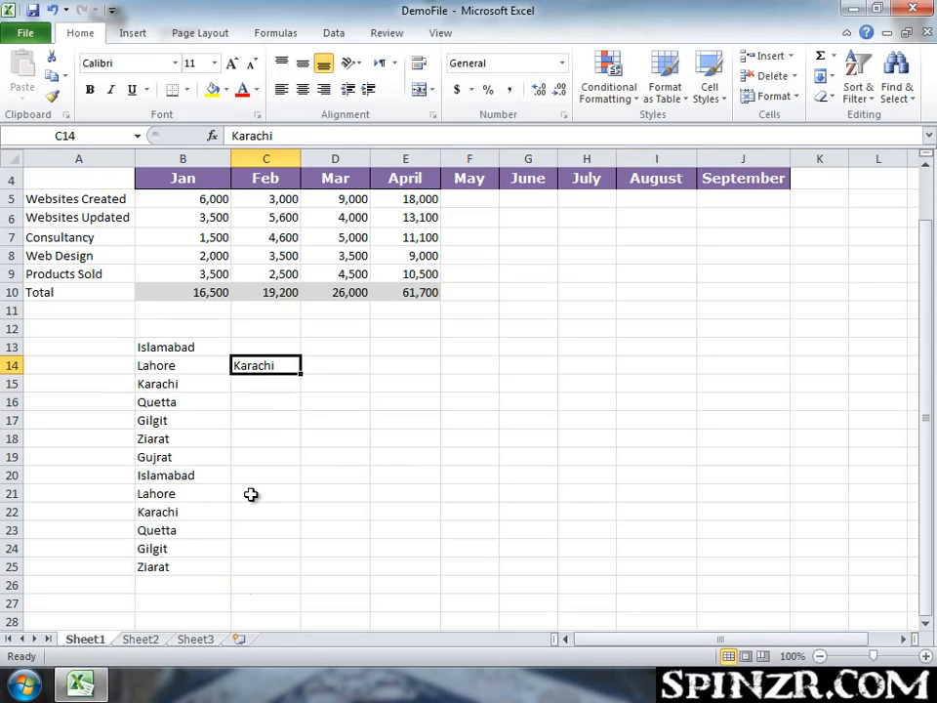
left_click_drag(300, 371, 304, 564)
left_click(385, 433)
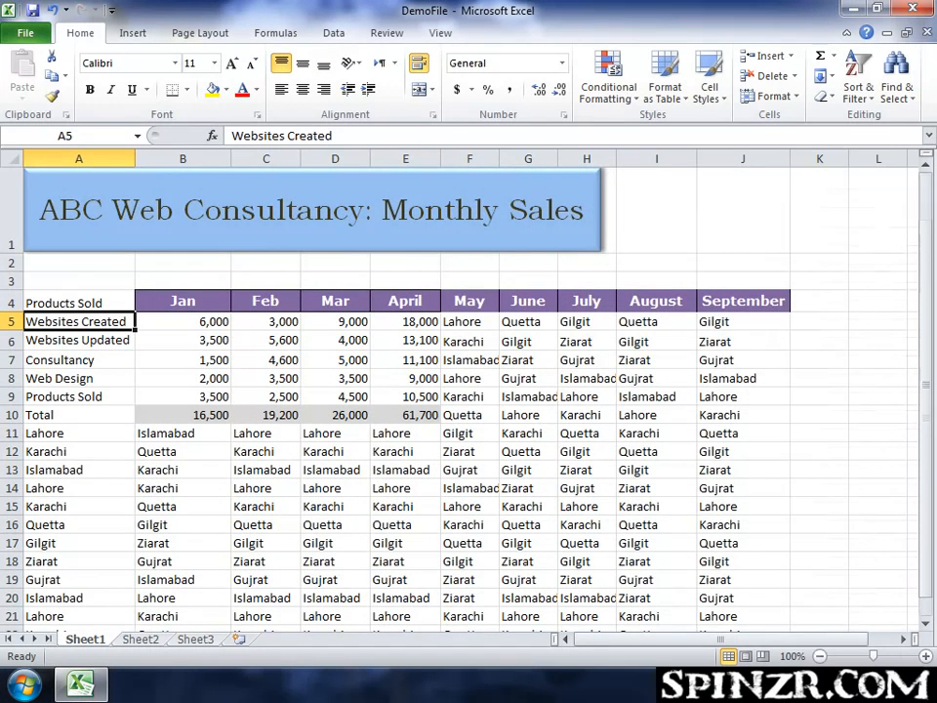
Select and review the city-filled range from A4 to J25.
left_click(104, 304)
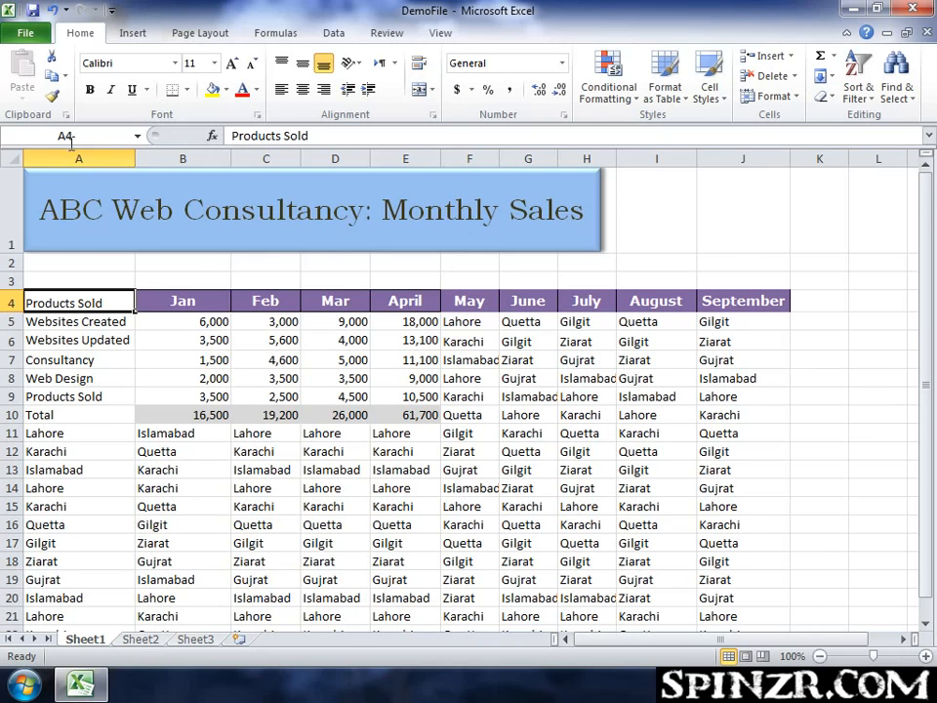
scroll(239, 322, "down", 1)
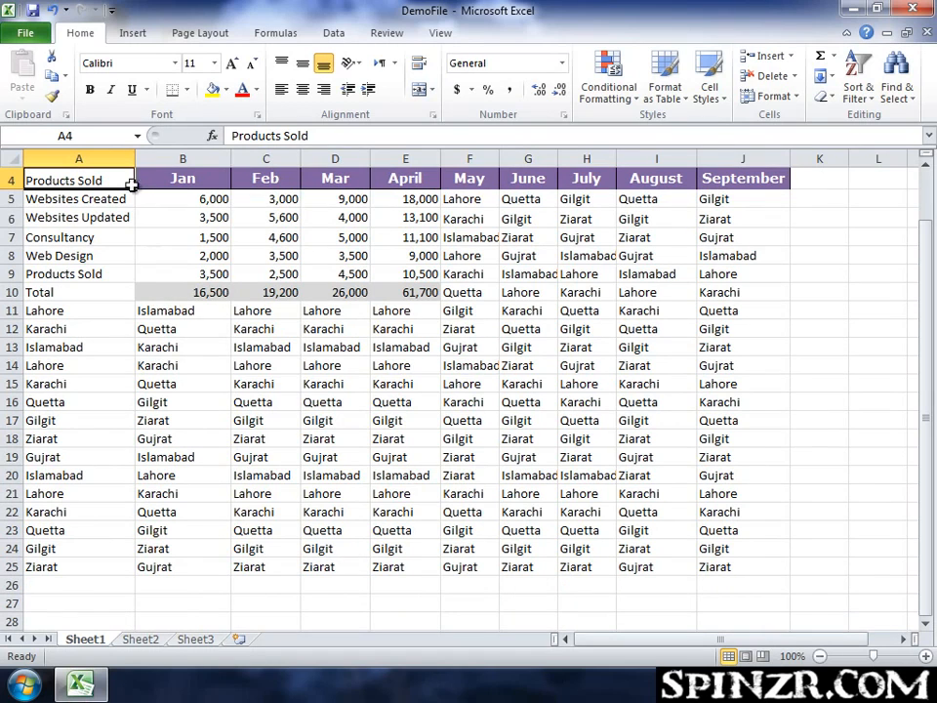
left_click_drag(121, 180, 719, 564)
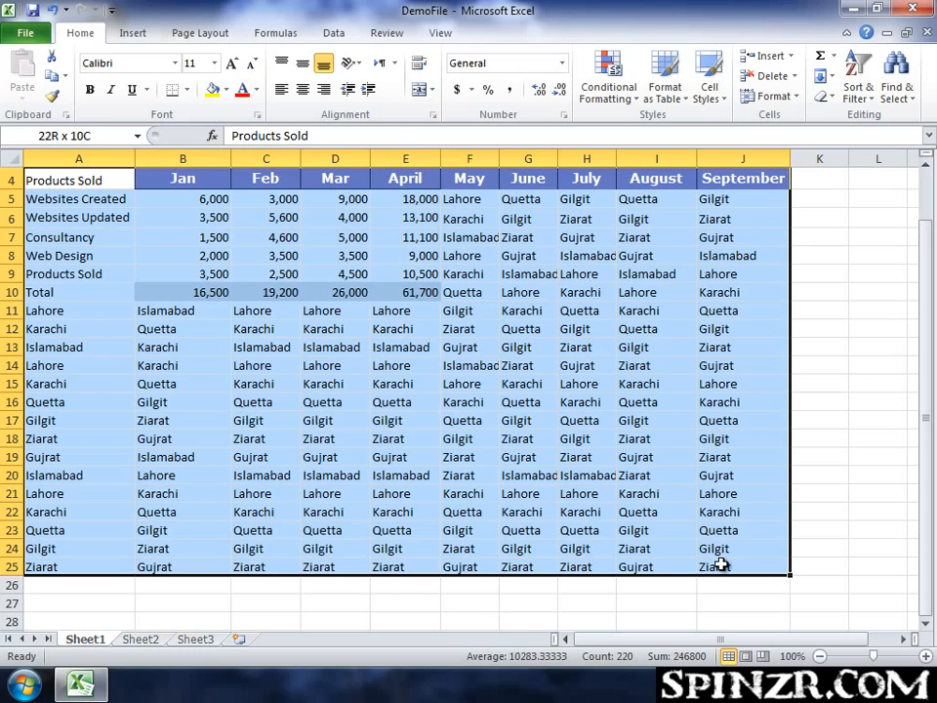
left_click_drag(719, 564, 722, 322)
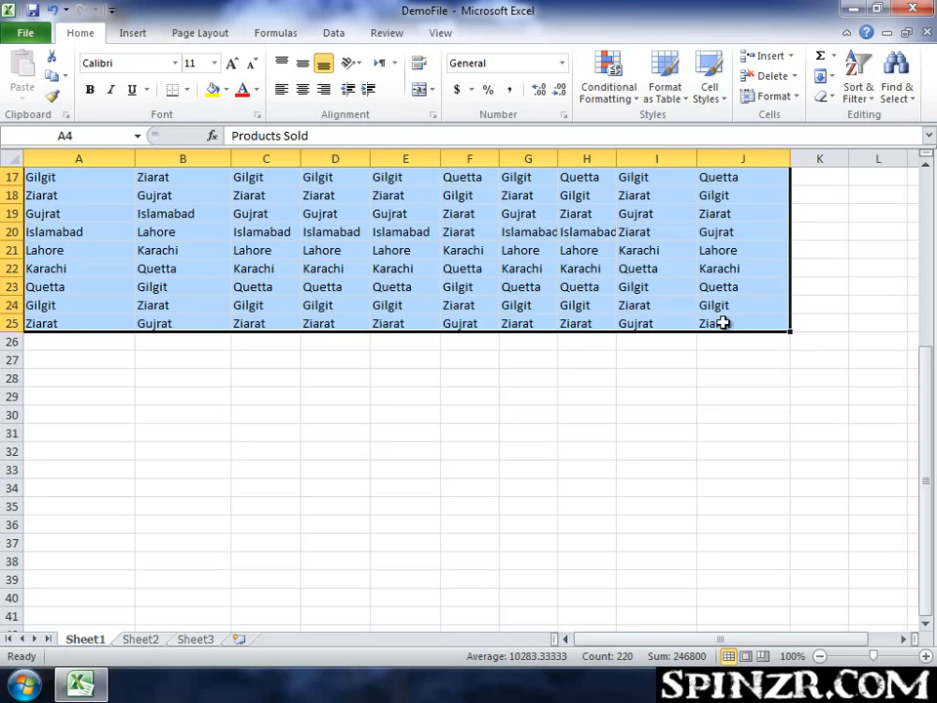
left_click(722, 323)
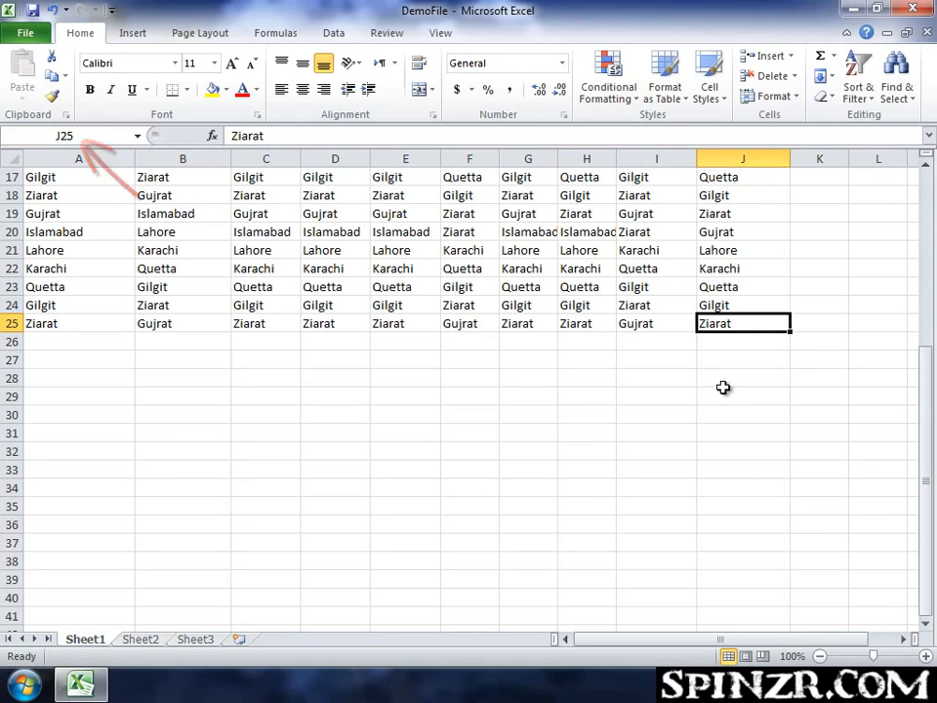
scroll(722, 388, "up", 5)
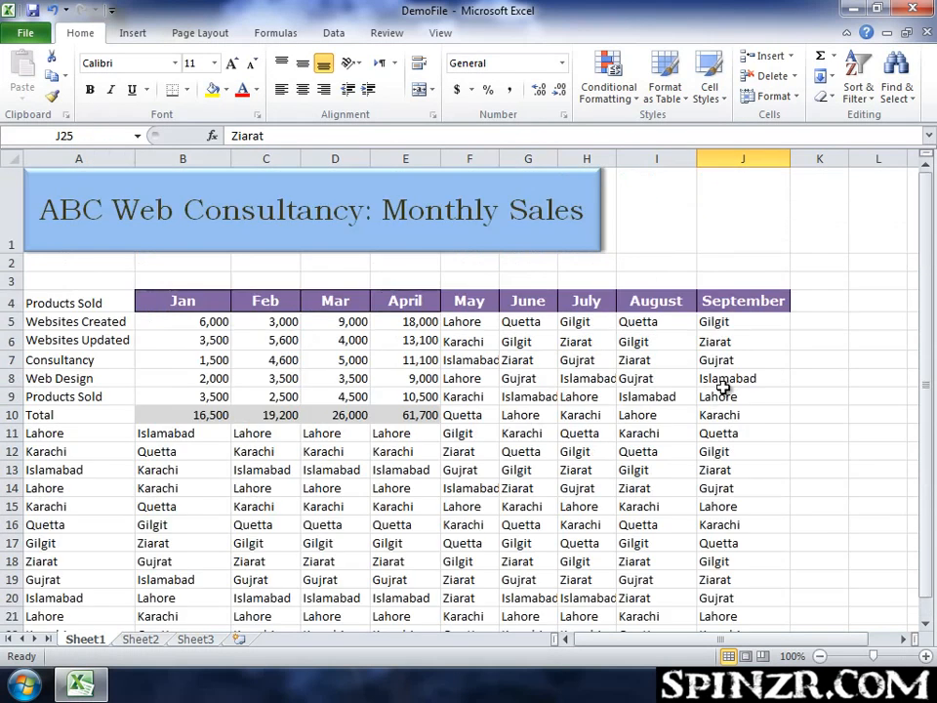
scroll(719, 383, "down", 2)
scroll(690, 396, "up", 2)
left_click(68, 304)
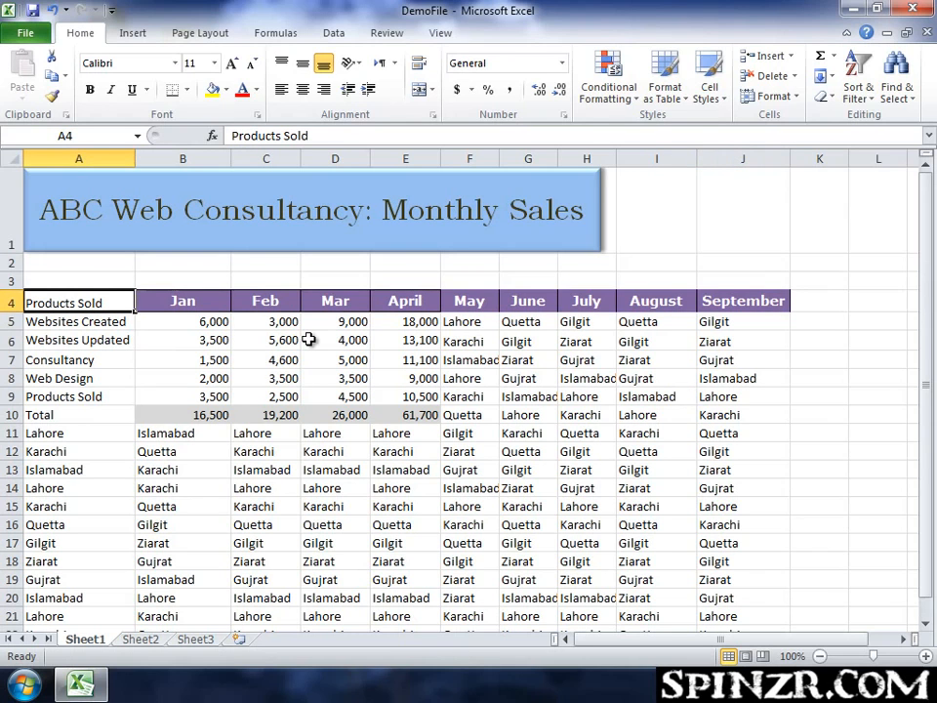
Extend the selection from A4 down to the last filled cell J25 of the city data.
scroll(309, 338, "down", 3)
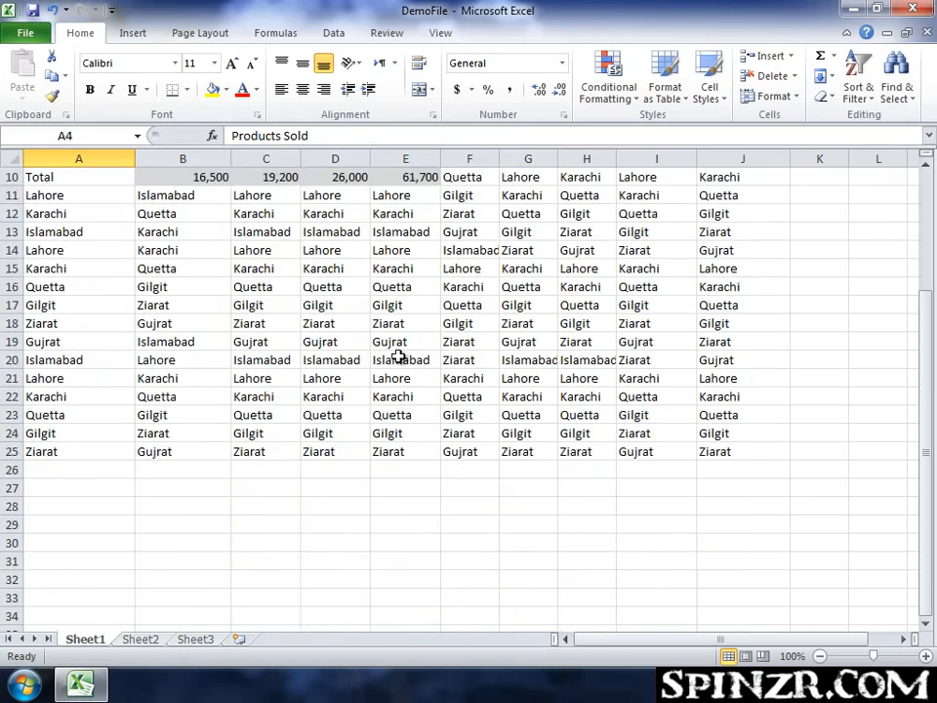
left_click(728, 458, "shift")
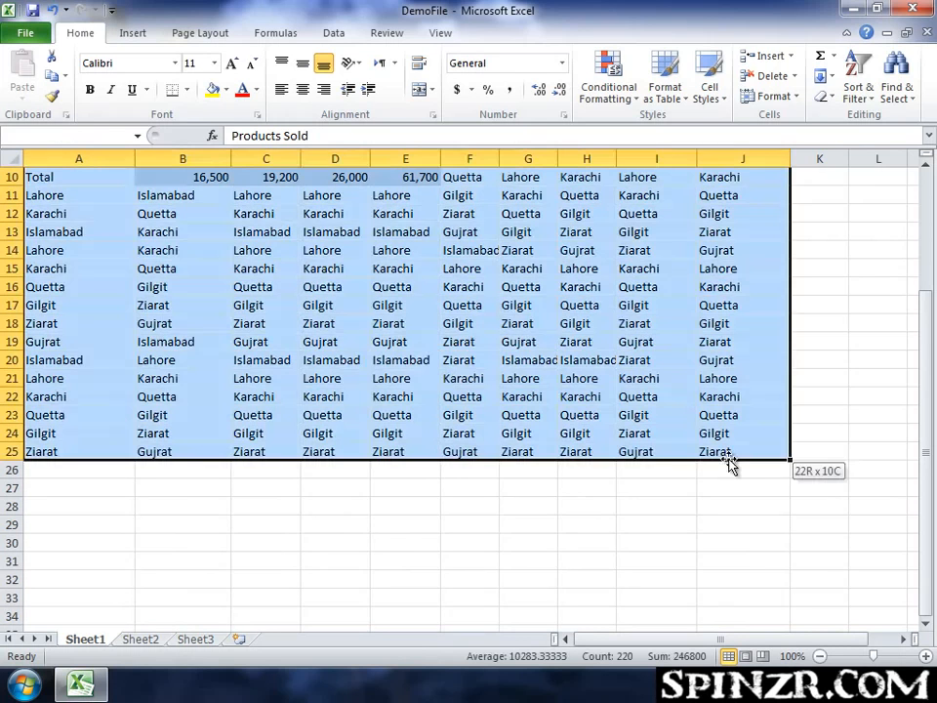
scroll(623, 412, "up", 3)
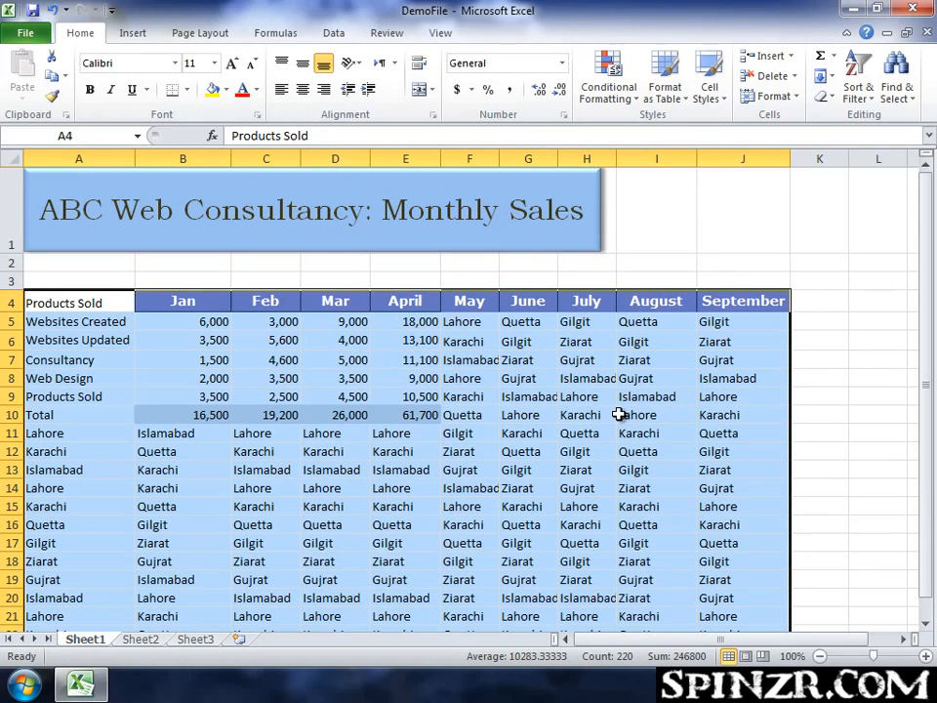
Go from cell A4 to cell J25 by entering its address.
left_click(148, 265)
left_click(69, 300)
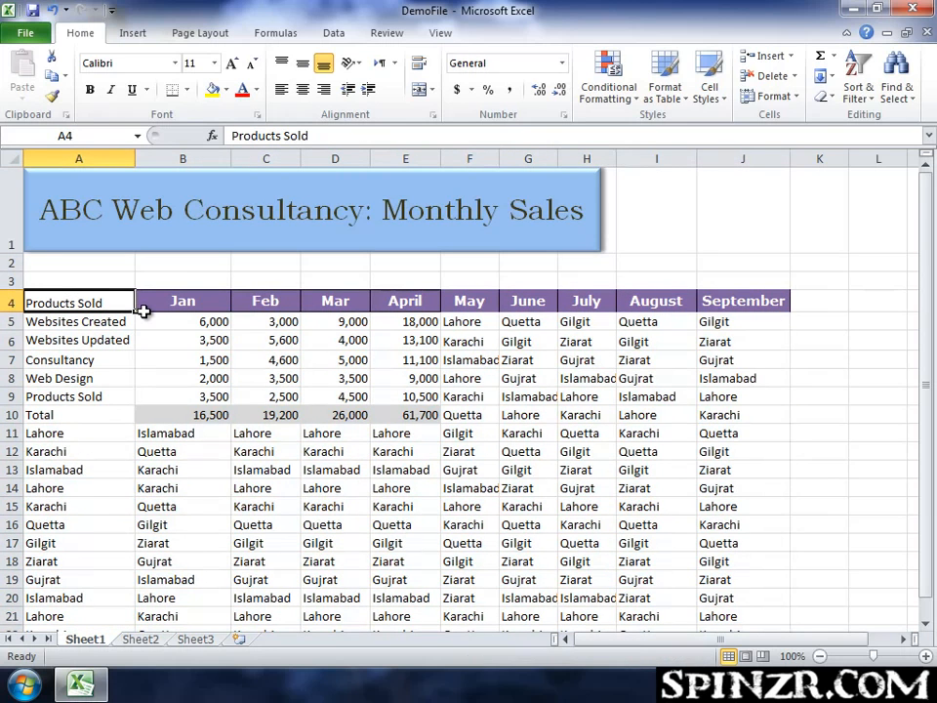
left_click(96, 138)
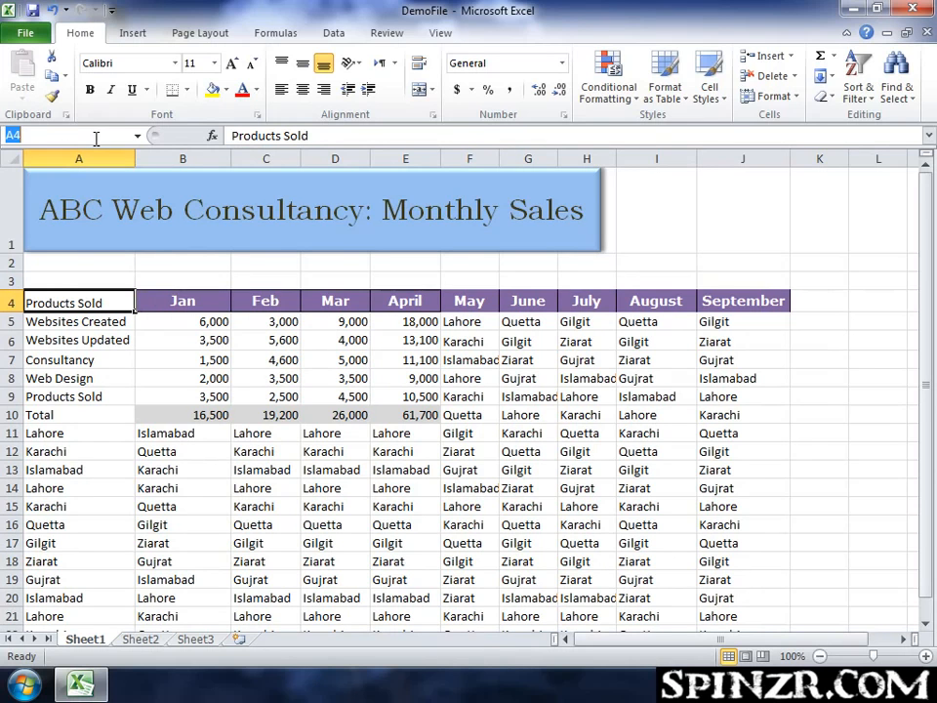
type("J25")
key("Return")
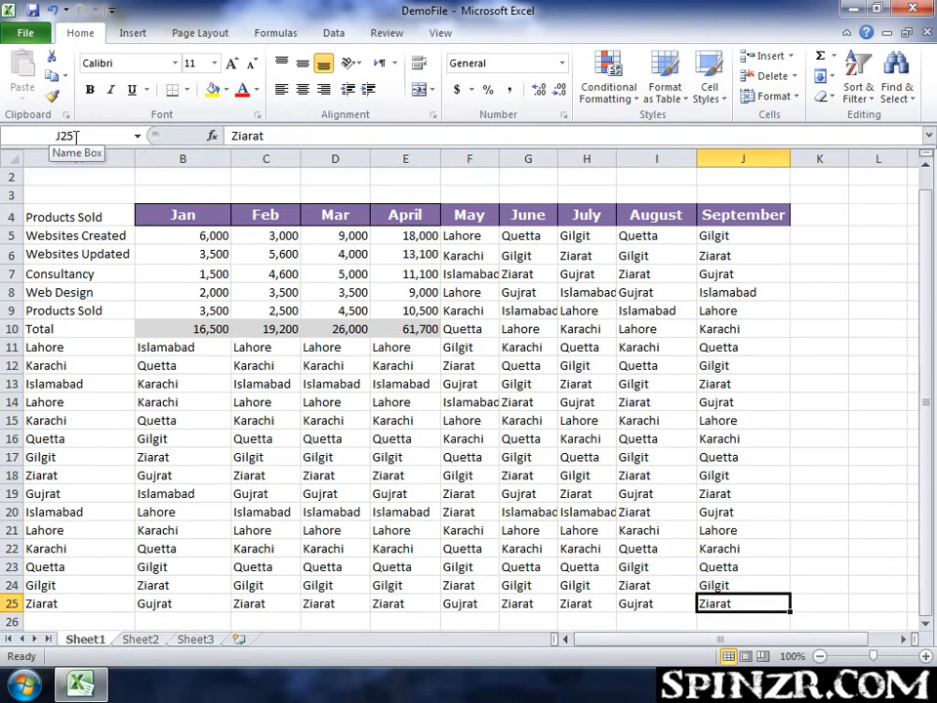
Select the range A4:J25 by entering J25 as the address while extending the selection from A4.
left_click(76, 138)
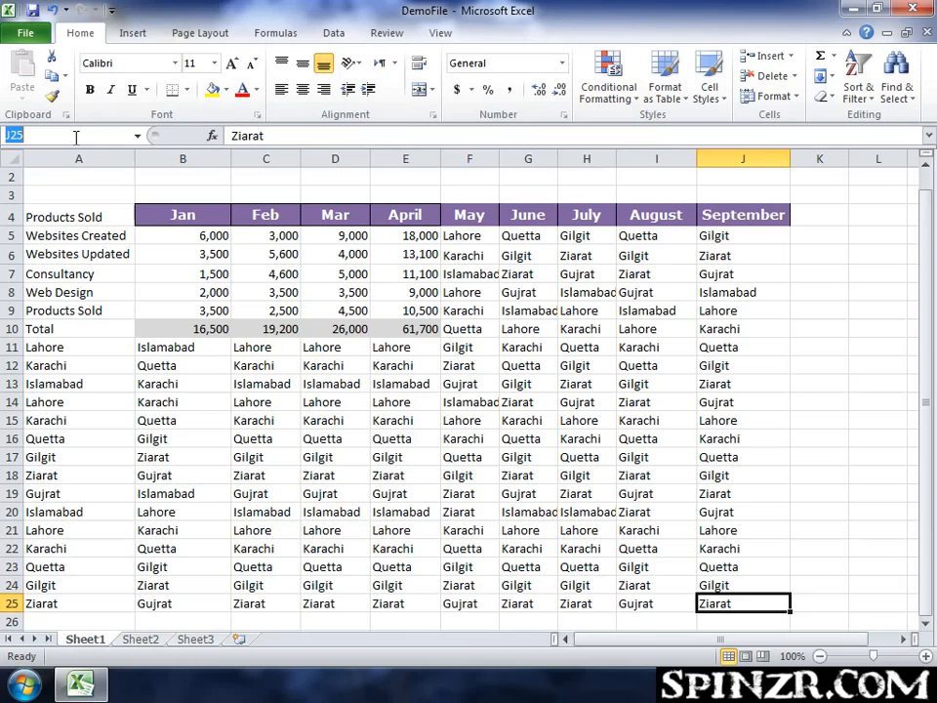
left_click(77, 216)
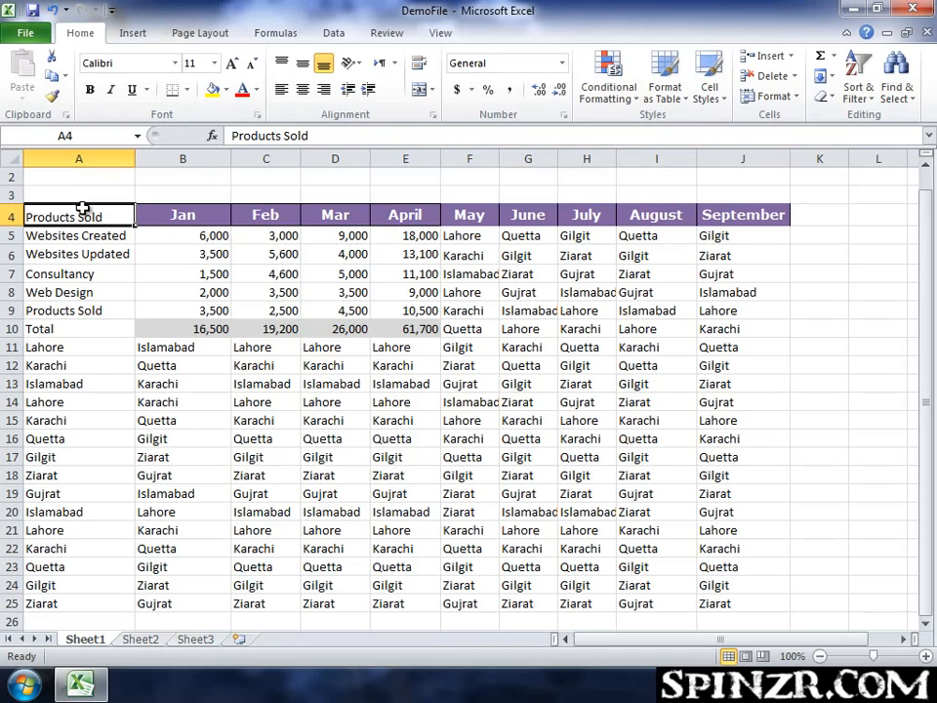
left_click(80, 138)
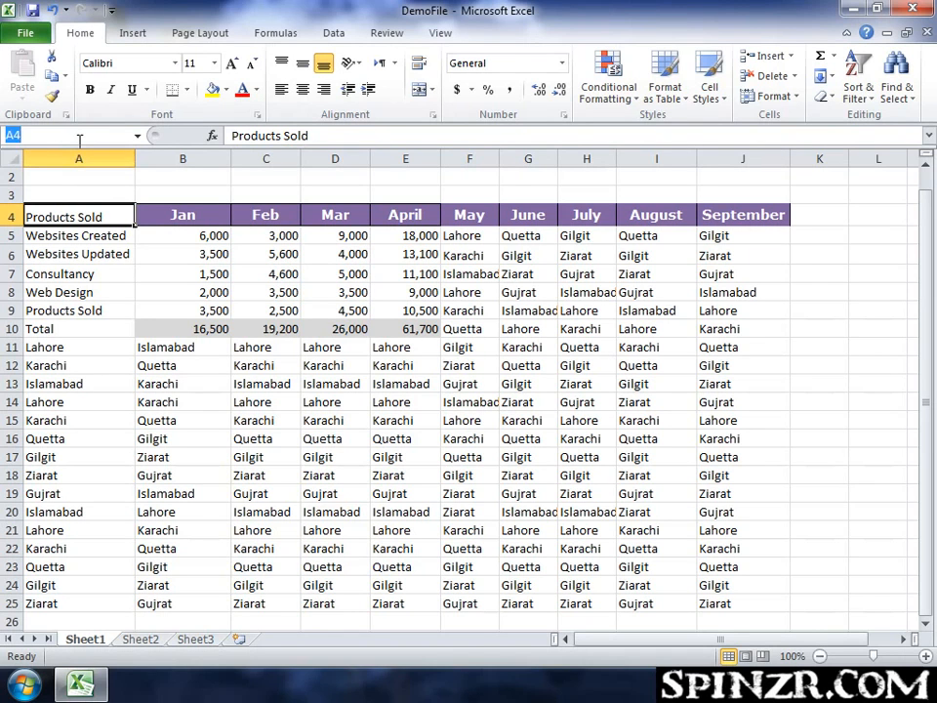
type("j25")
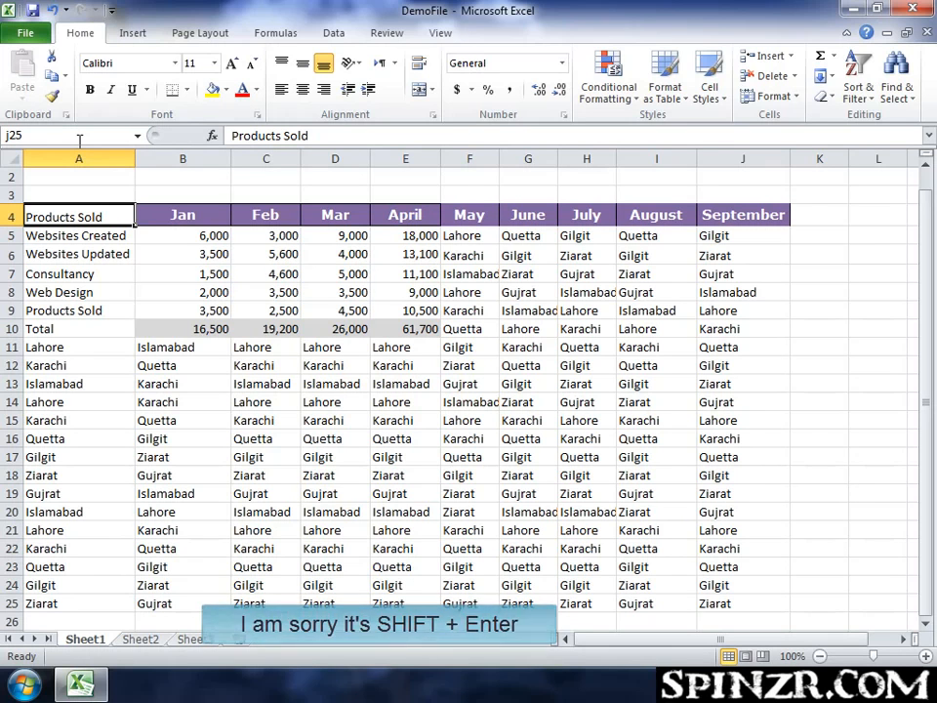
key("shift+Return")
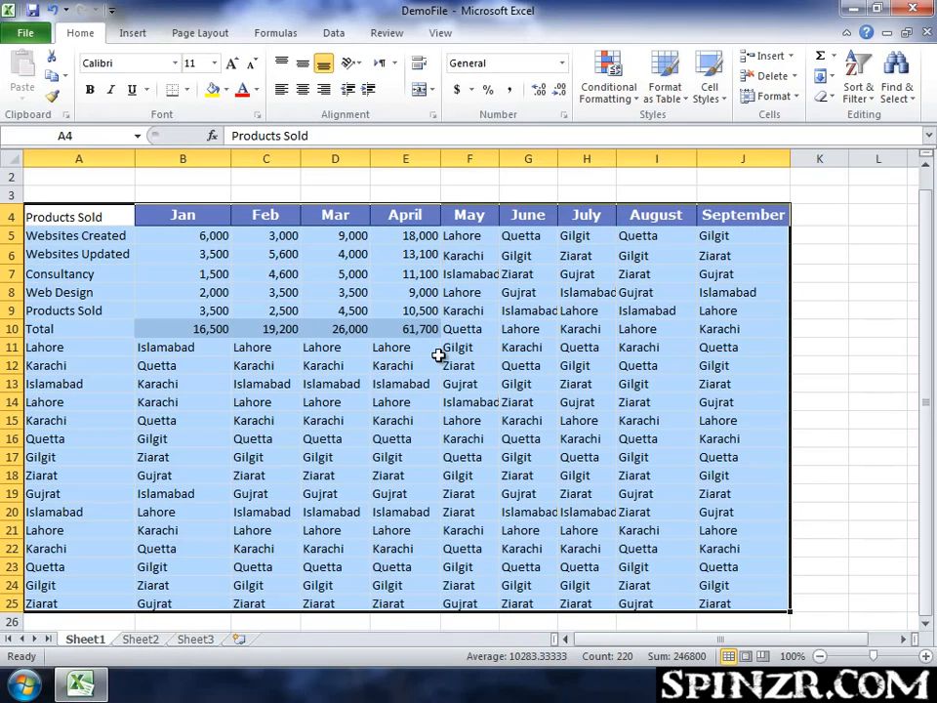
Build a non-adjacent selection of A4:J4, A8:J8, F10:F20 and single cells A12, B14, B18, D17 and D21.
left_click(809, 309)
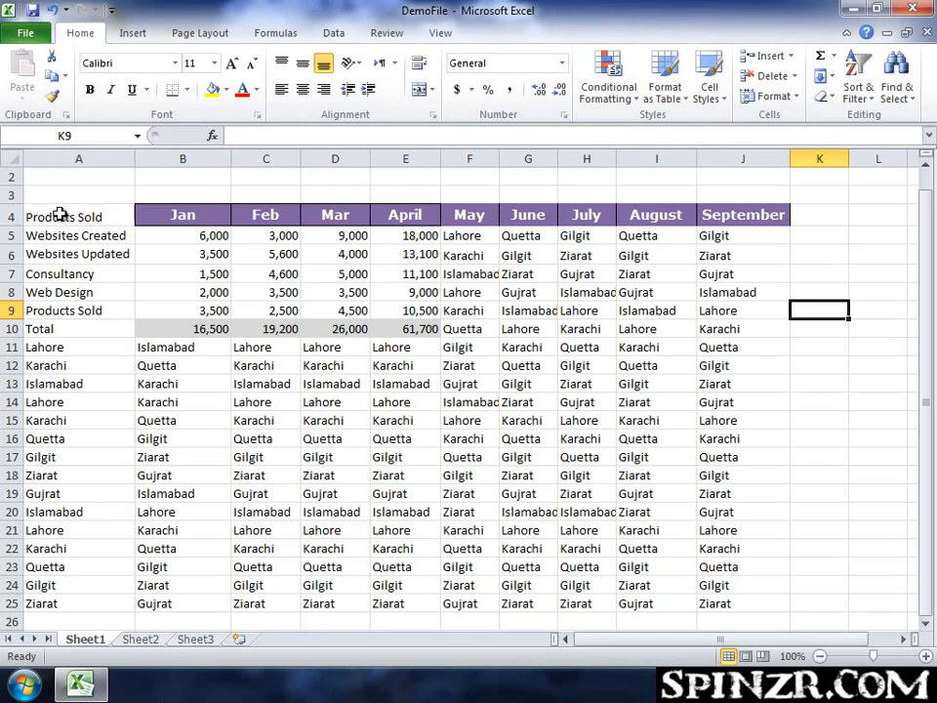
left_click_drag(53, 216, 742, 219)
left_click_drag(53, 291, 717, 296)
left_click_drag(464, 331, 469, 509)
left_click(40, 364, "ctrl")
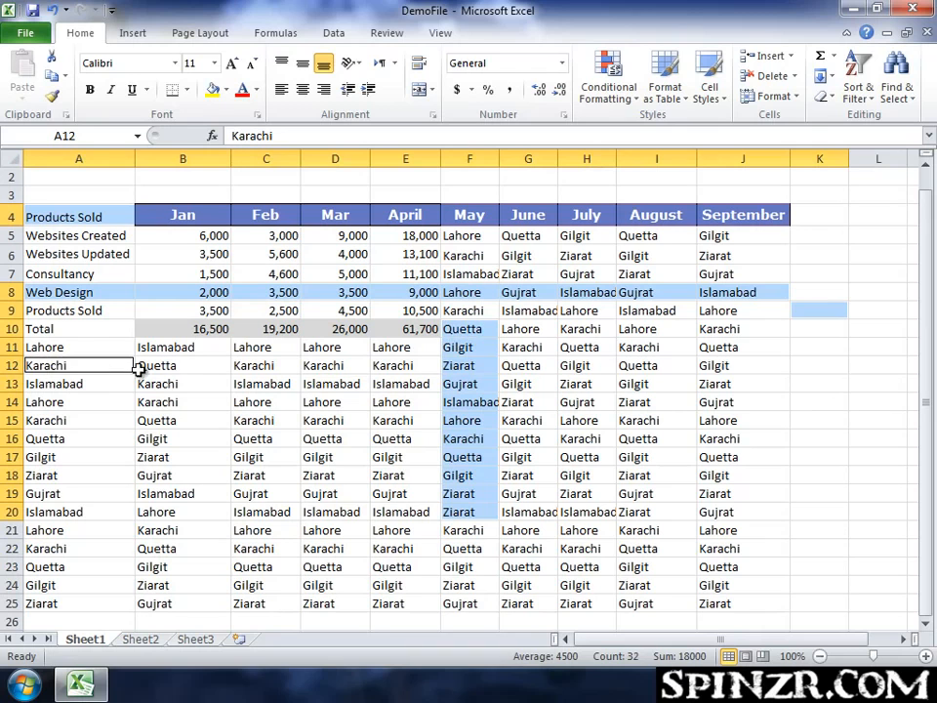
left_click(176, 400, "ctrl")
left_click(190, 473, "ctrl")
left_click(312, 455, "ctrl")
left_click(320, 527, "ctrl")
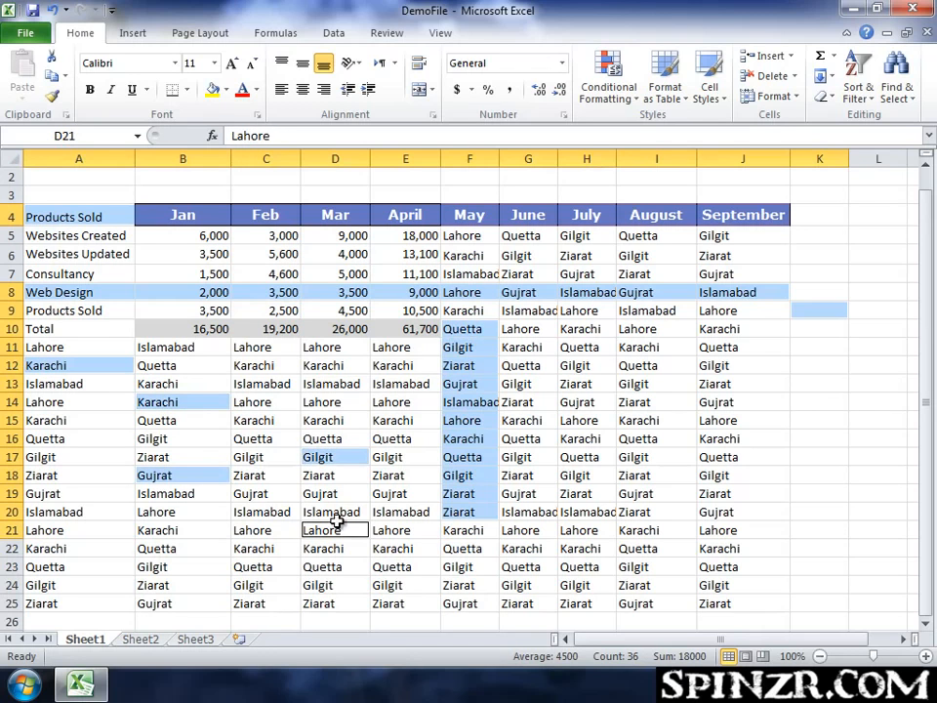
Add H14:J21, H11:I11, row 6 and column C to the non-adjacent selection.
left_click_drag(586, 420, 606, 526)
left_click_drag(674, 408, 683, 530)
left_click_drag(732, 401, 741, 529)
left_click_drag(655, 346, 585, 346)
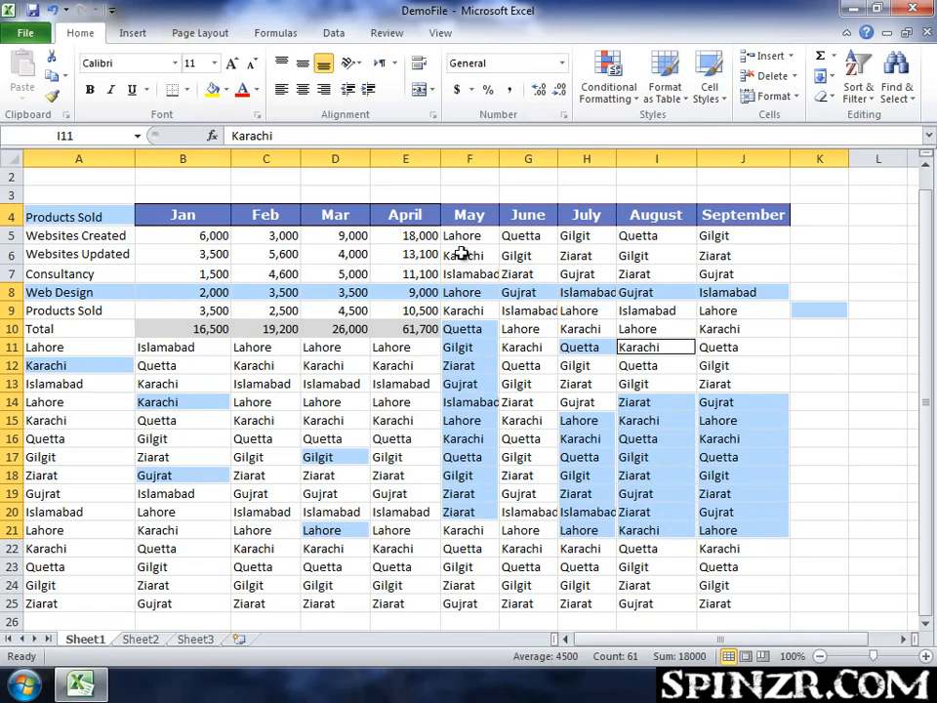
left_click_drag(234, 262, 312, 261)
left_click(13, 254, "ctrl")
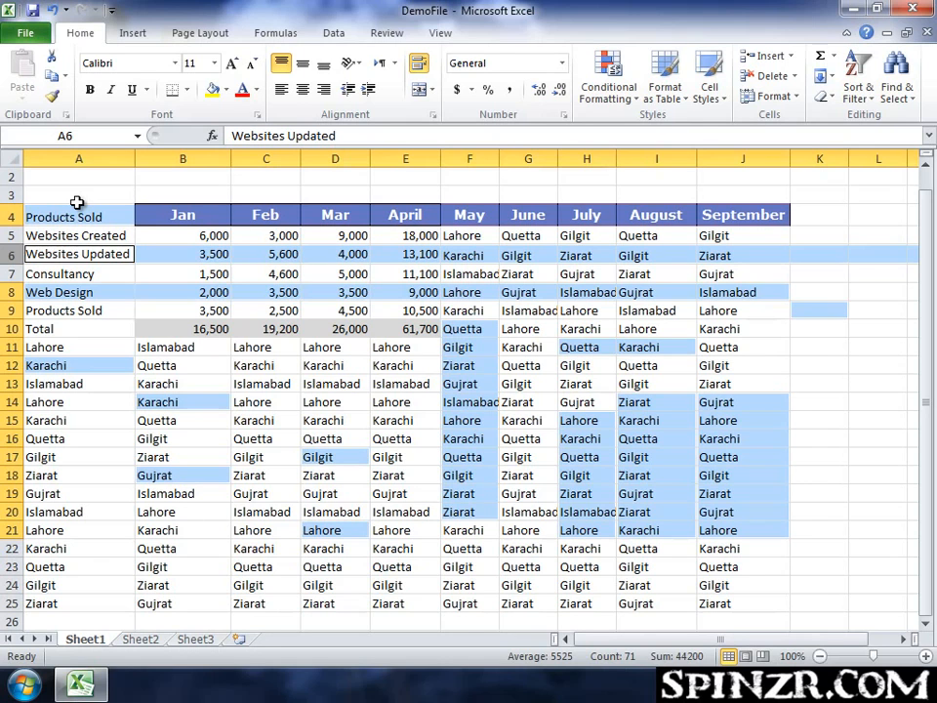
left_click(272, 158, "ctrl")
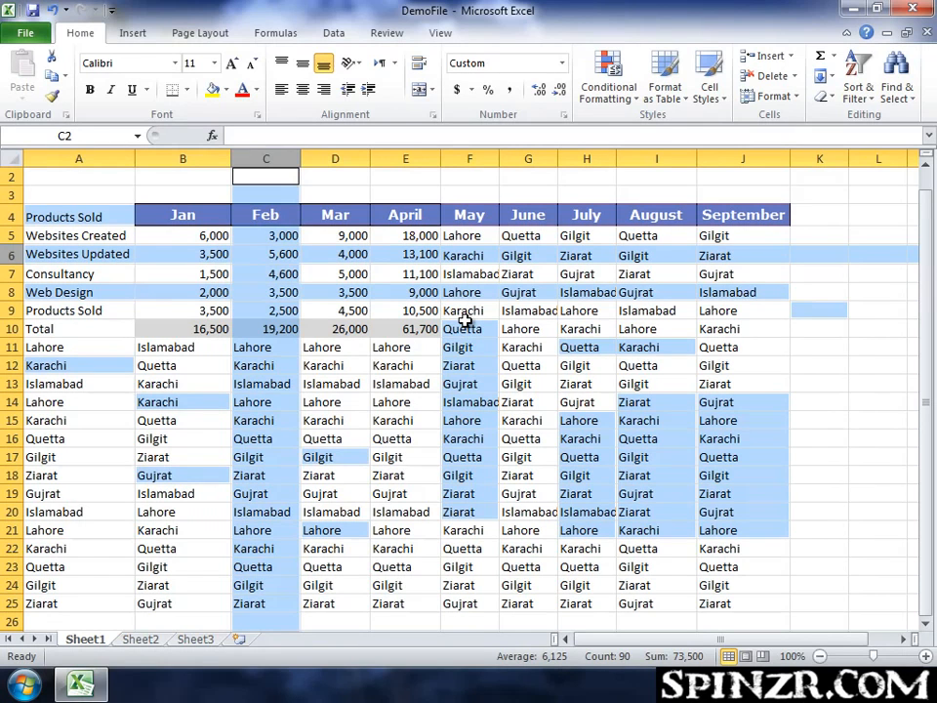
left_click(516, 367)
scroll(790, 393, "down", 5)
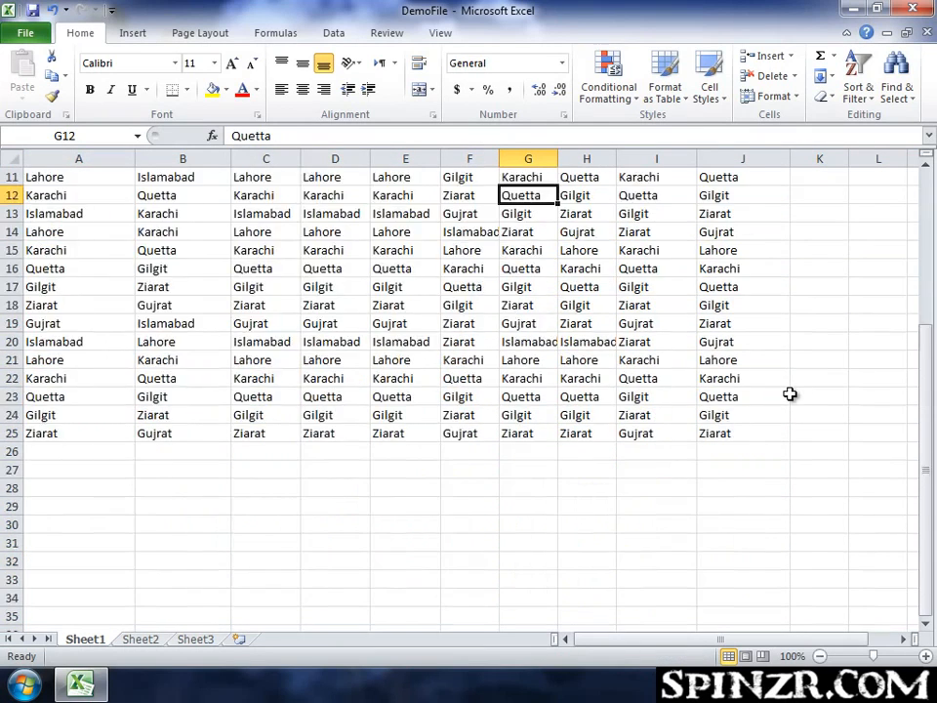
scroll(790, 394, "up", 6)
left_click(435, 252)
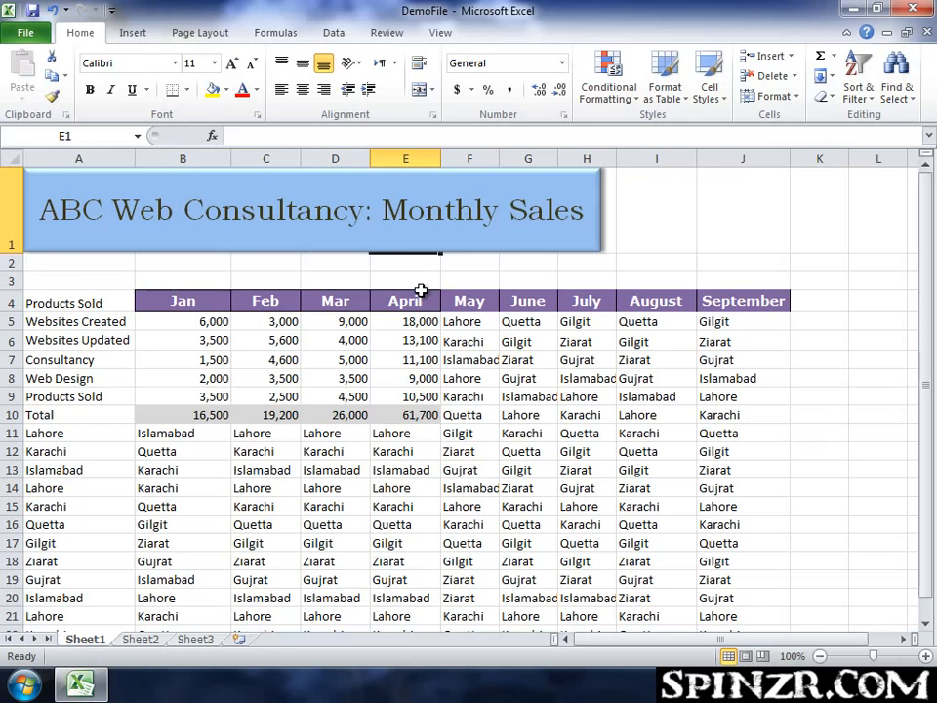
scroll(419, 289, "down", 4)
scroll(418, 291, "up", 3)
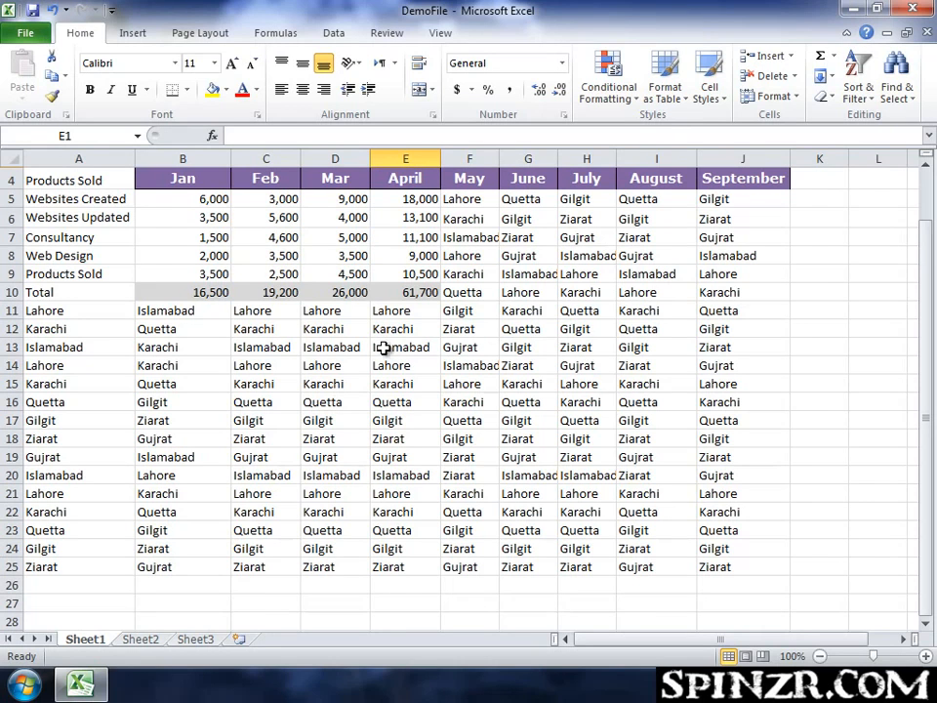
Select the entire data region surrounding cell E13 with Select All.
left_click(385, 346)
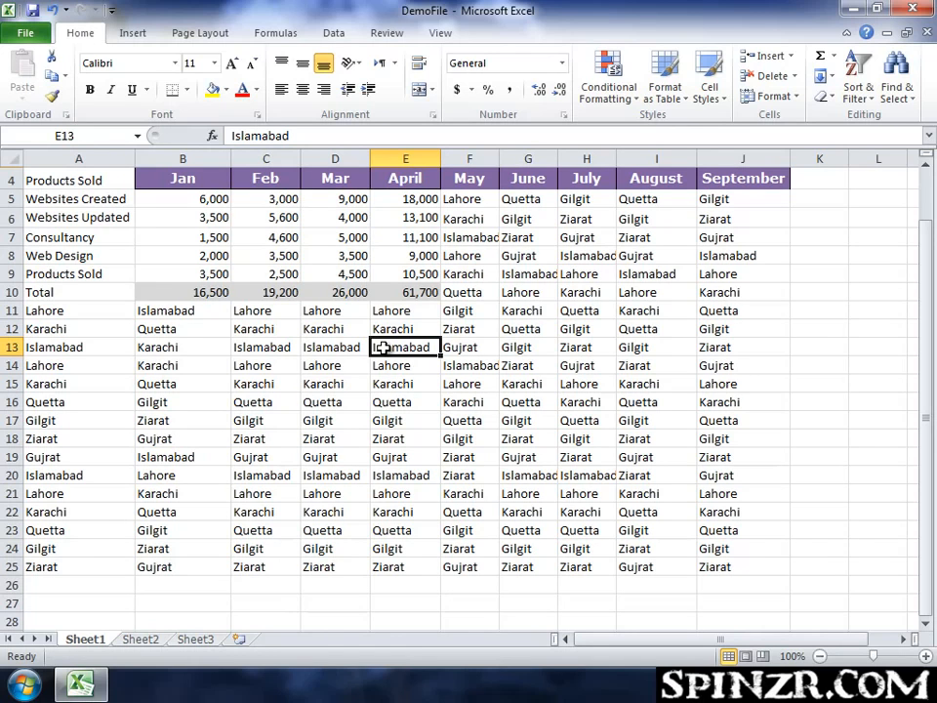
key("ctrl+a")
scroll(417, 265, "up", 1)
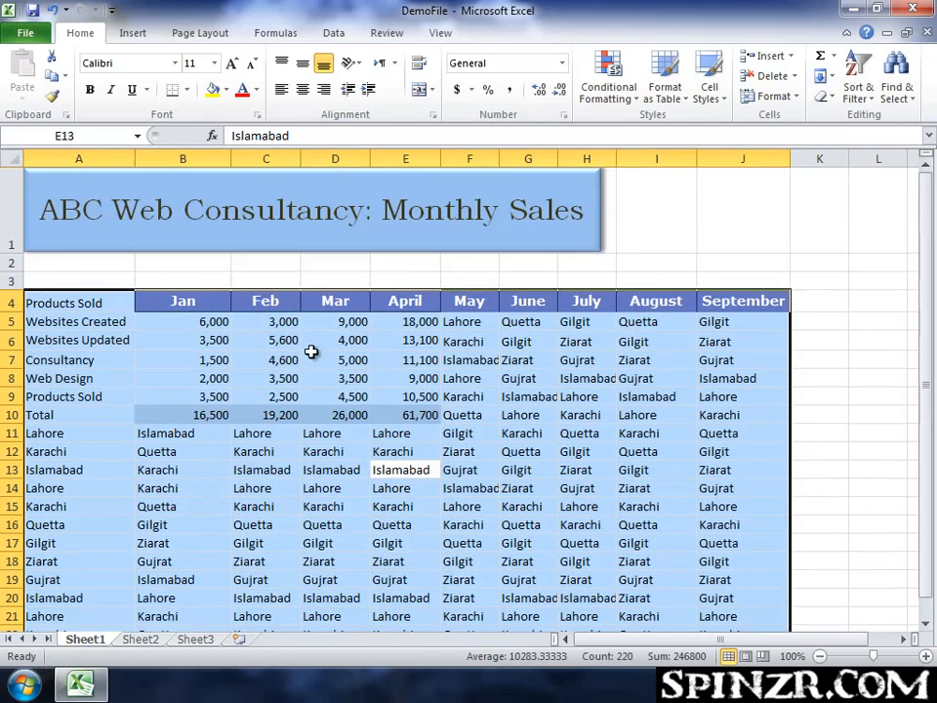
scroll(383, 382, "down", 1)
scroll(386, 389, "up", 1)
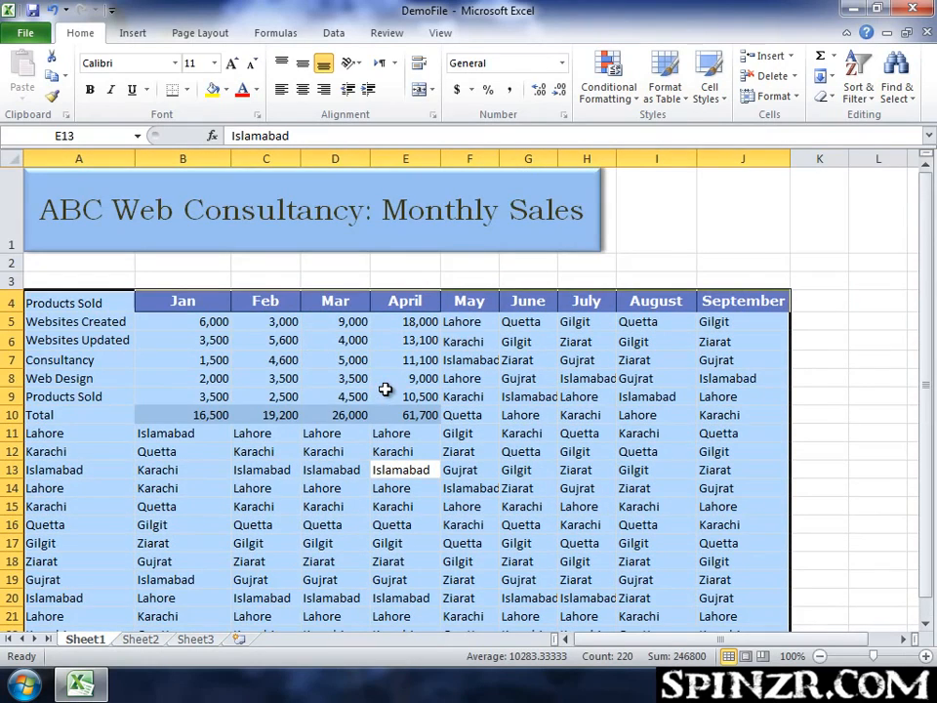